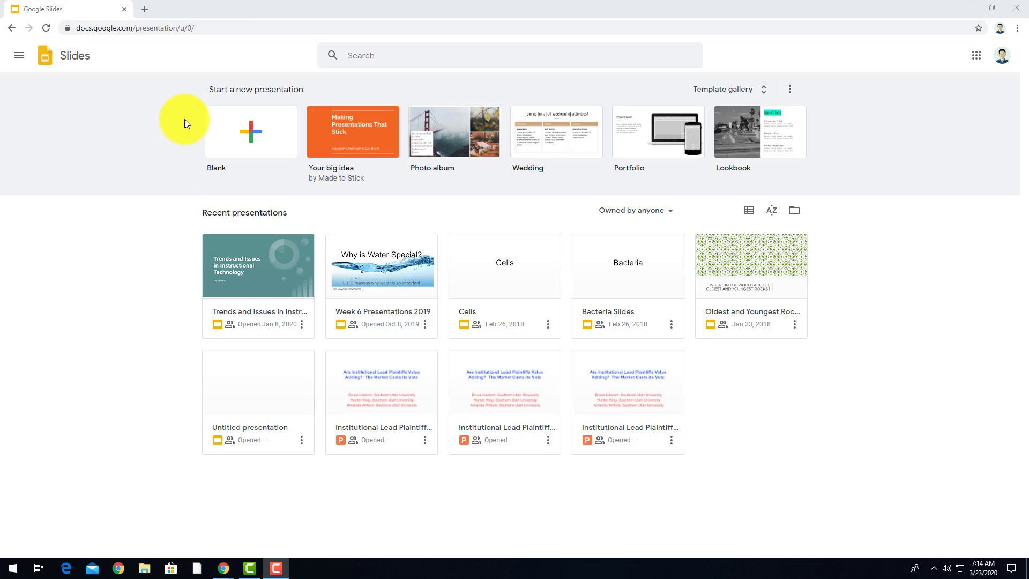
Create a new blank presentation and close the Themes panel.
left_click(221, 111)
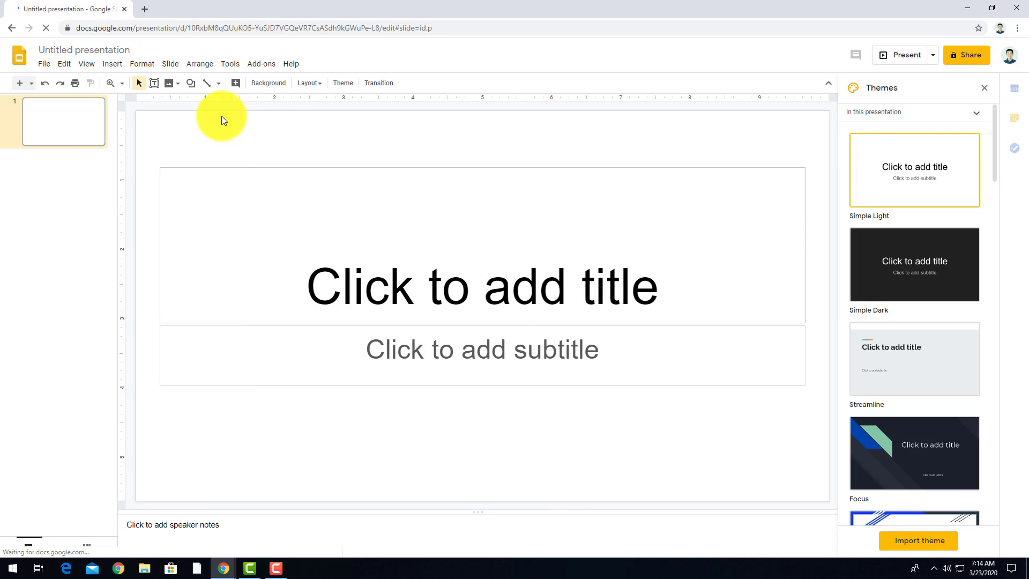
left_click(988, 88)
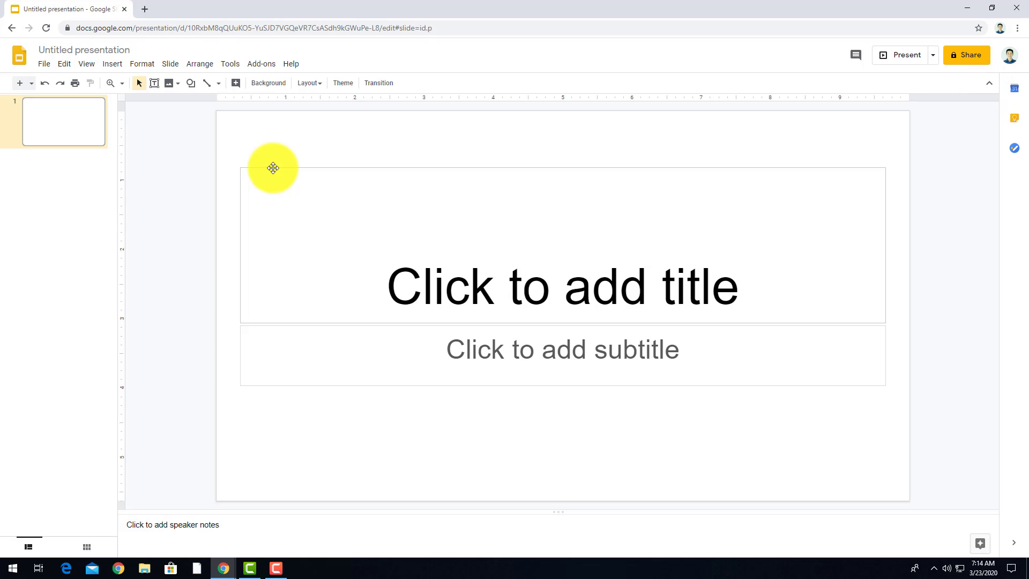
Title the first slide 'Fortnite' with the subtitle 'The worst game ever!'.
left_click(517, 256)
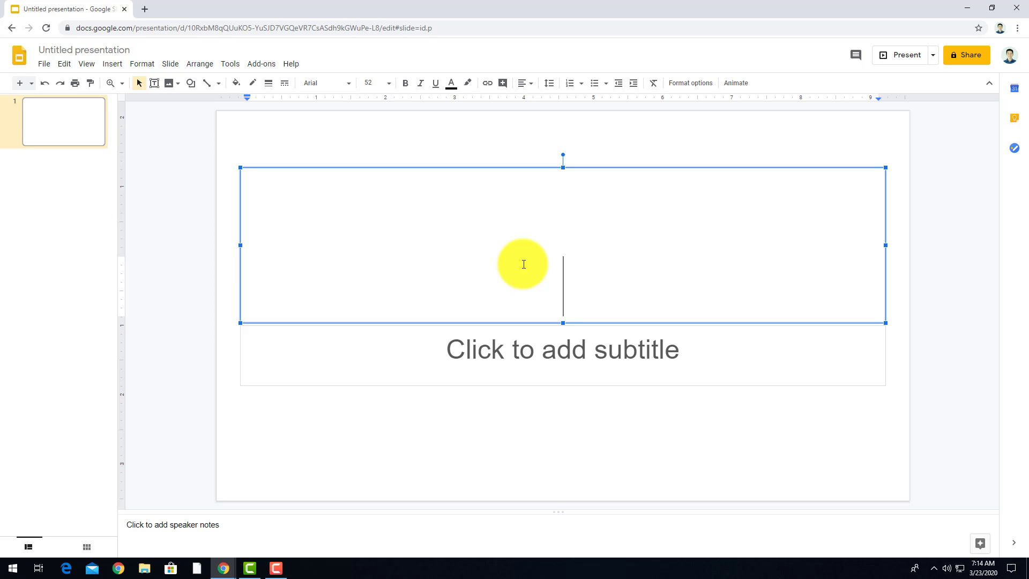
type("Fortnite")
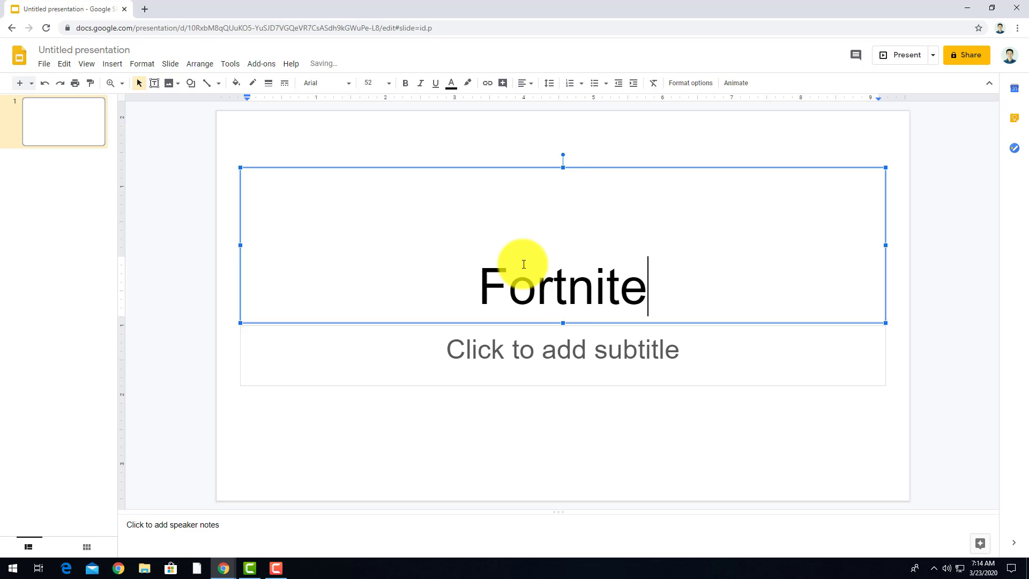
key("Return")
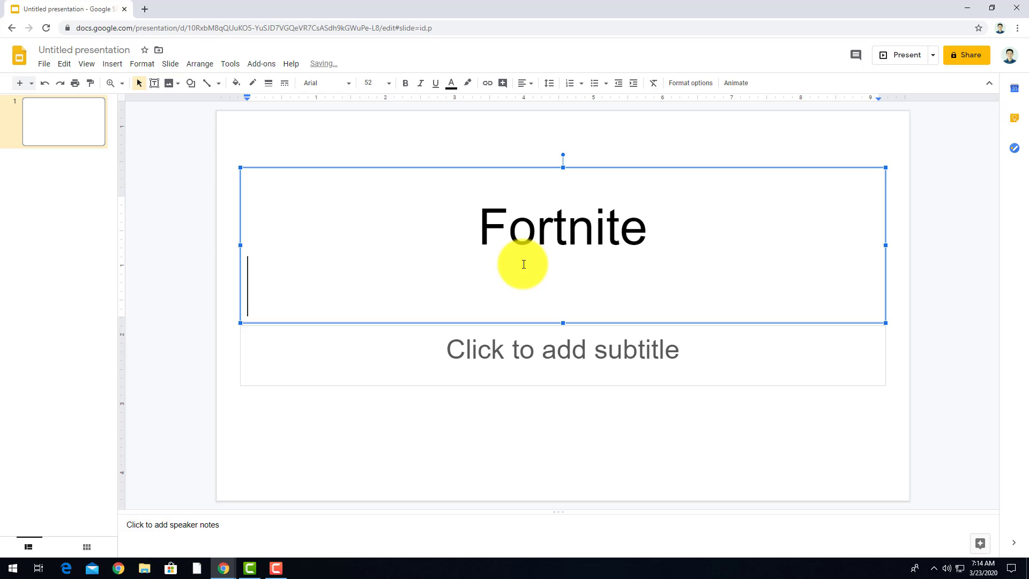
key("BackSpace")
left_click(546, 356)
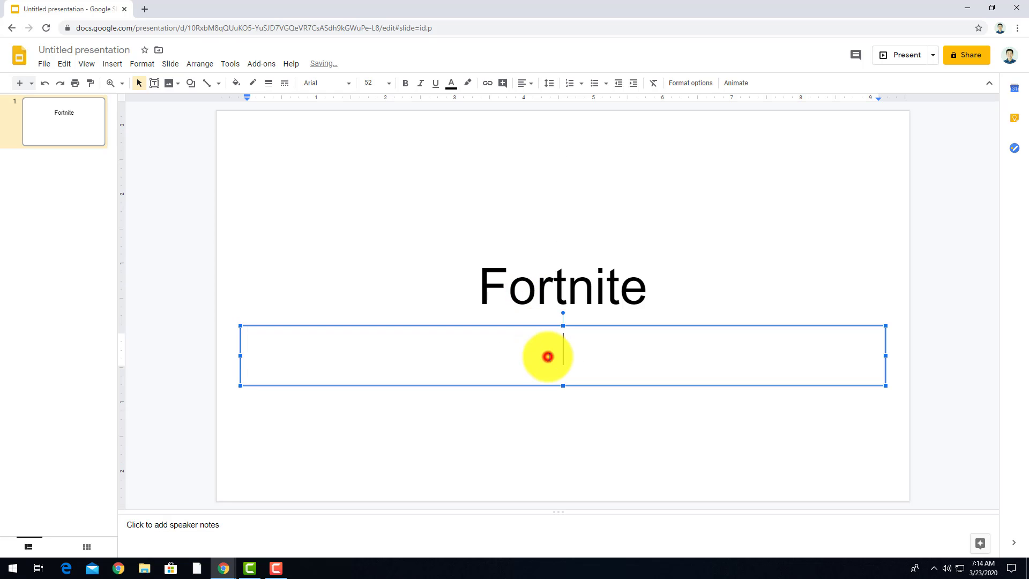
type("The wor")
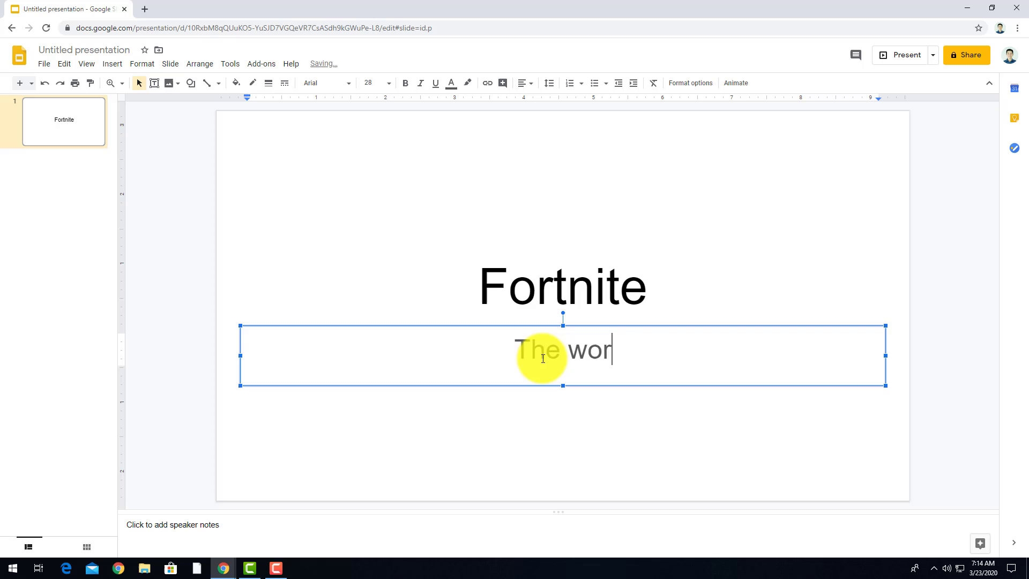
type("st game ever")
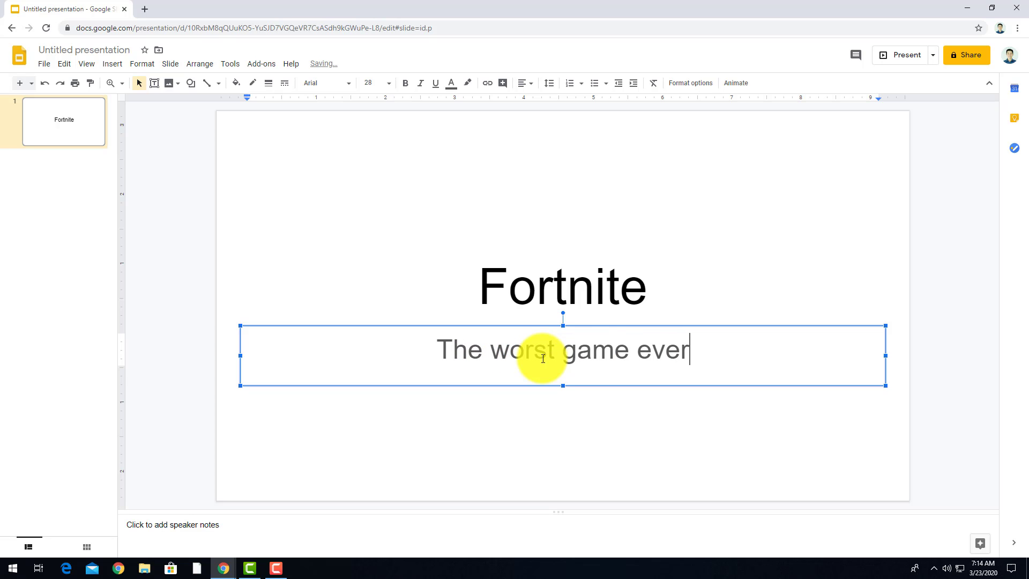
type("!")
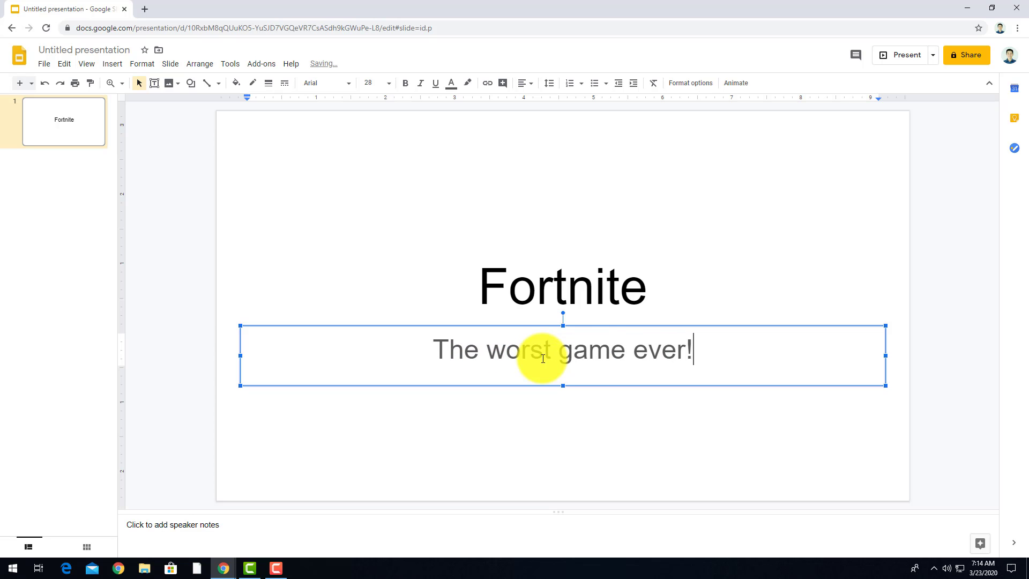
Open the slide's Change background settings and start choosing a background image.
left_click(841, 132)
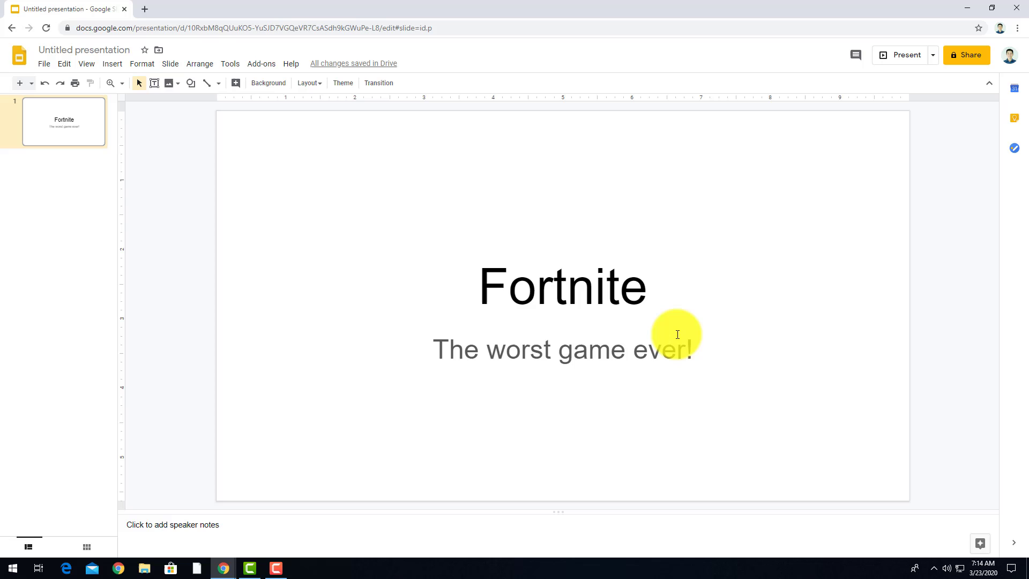
right_click(871, 142)
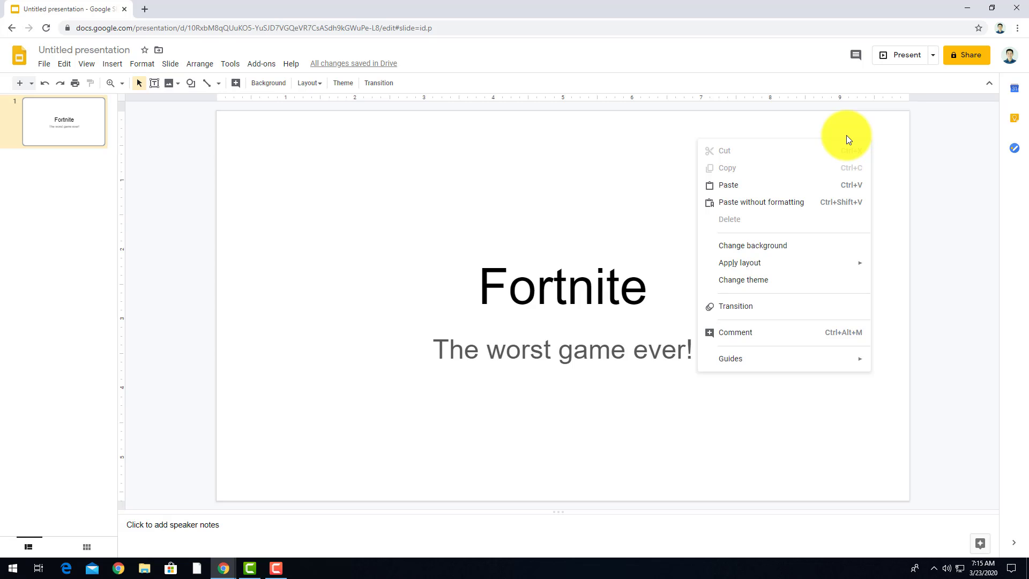
right_click(536, 130)
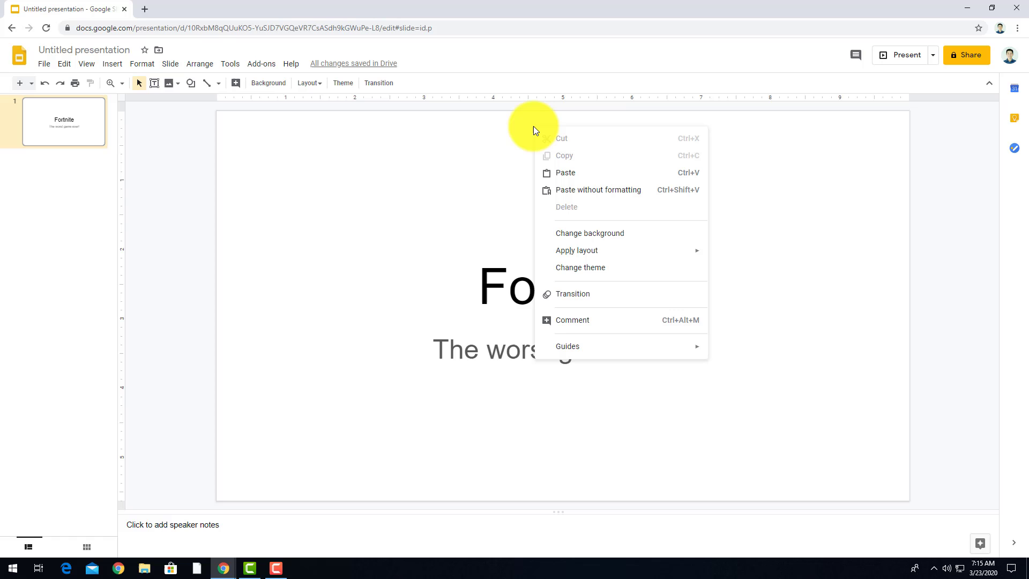
left_click(630, 233)
left_click(592, 268)
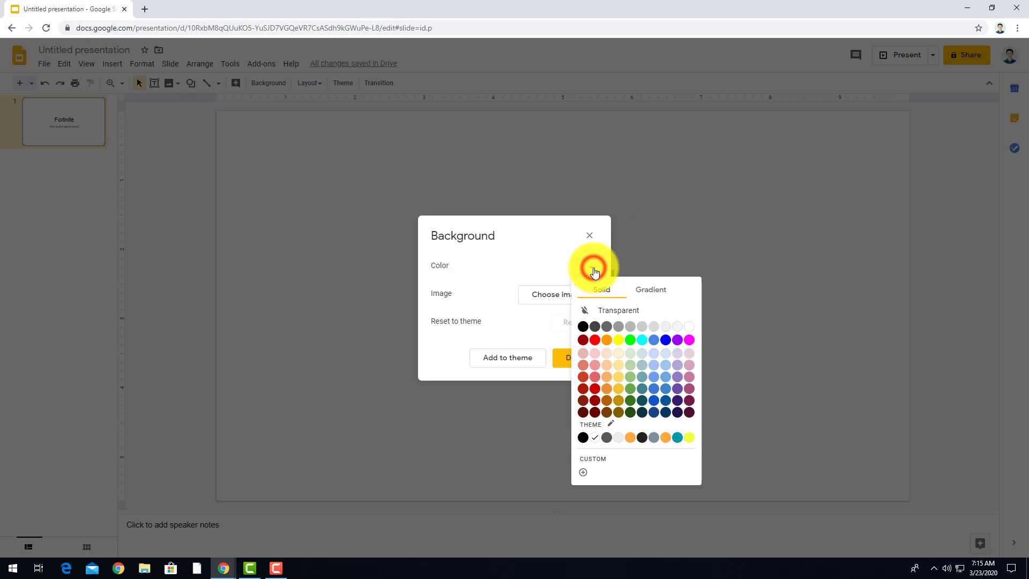
left_click(593, 271)
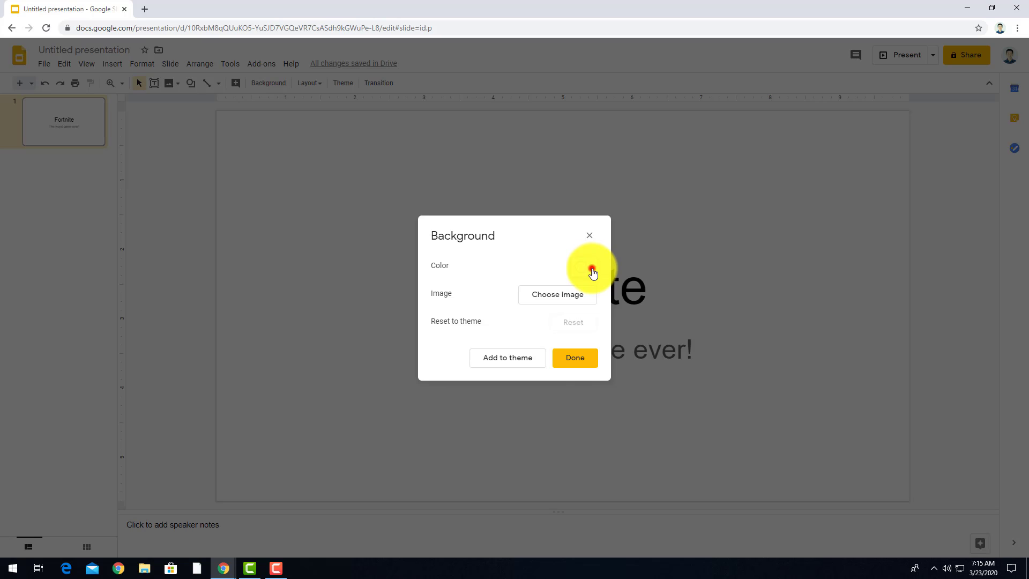
left_click(572, 301)
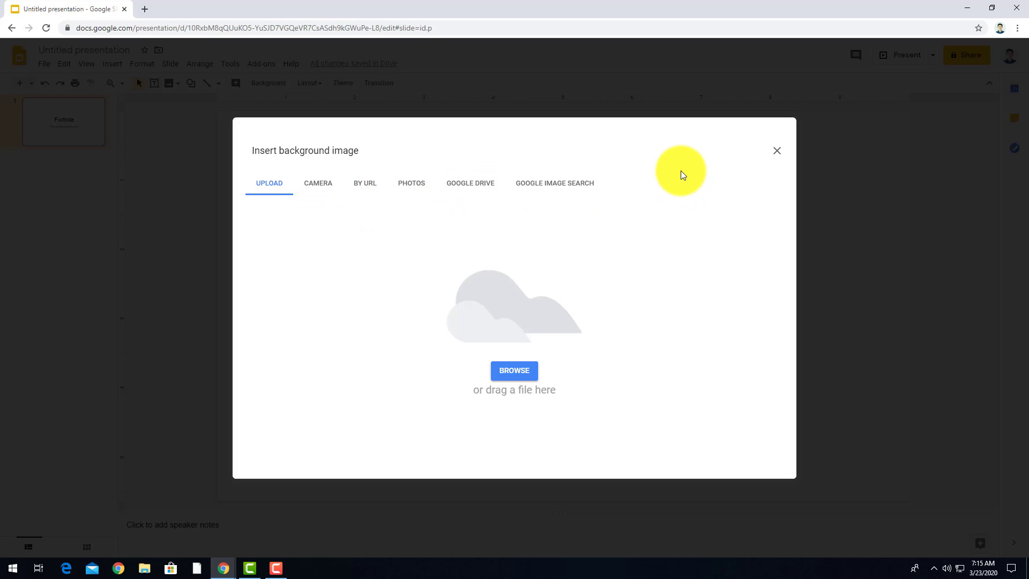
Search web images for 'fortnite' and set the Battle Royale scene as the slide background.
left_click(534, 187)
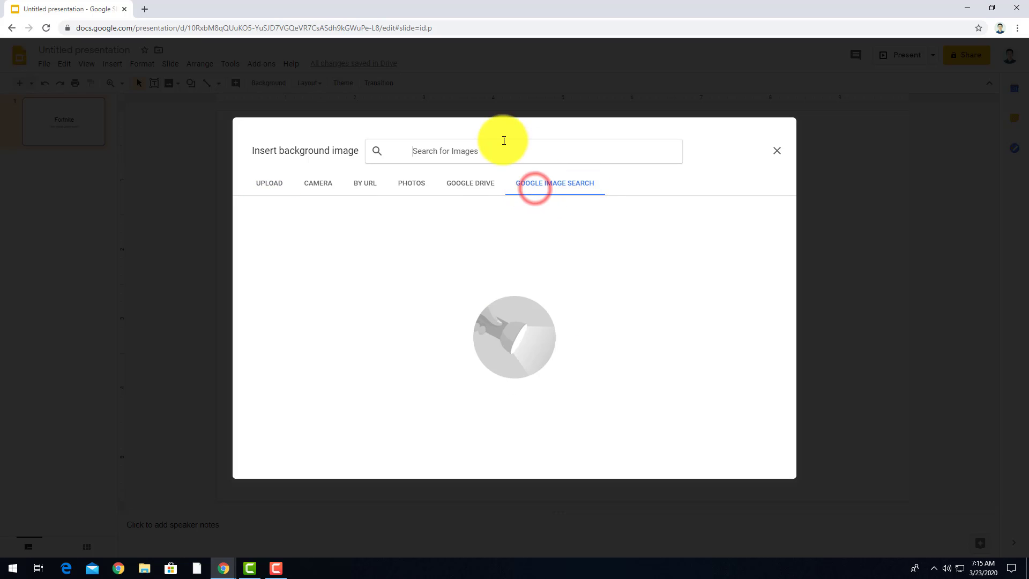
type("fortni")
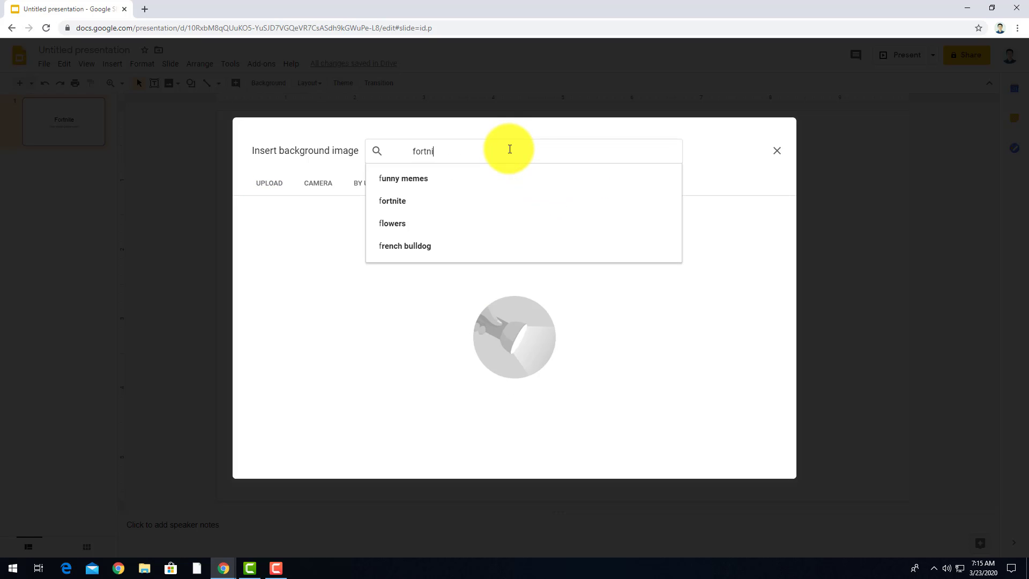
type("te")
key("Return")
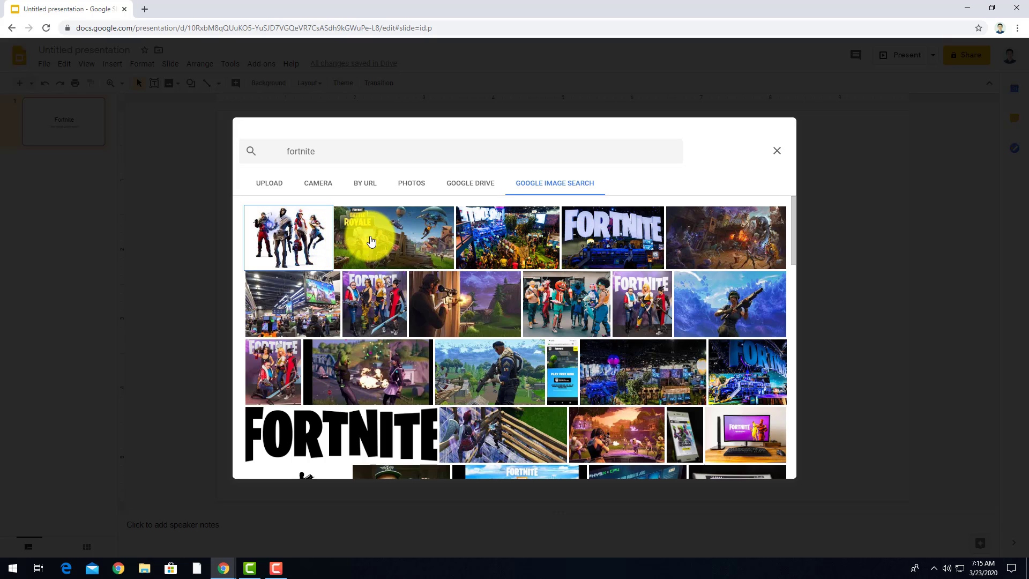
left_click(568, 248)
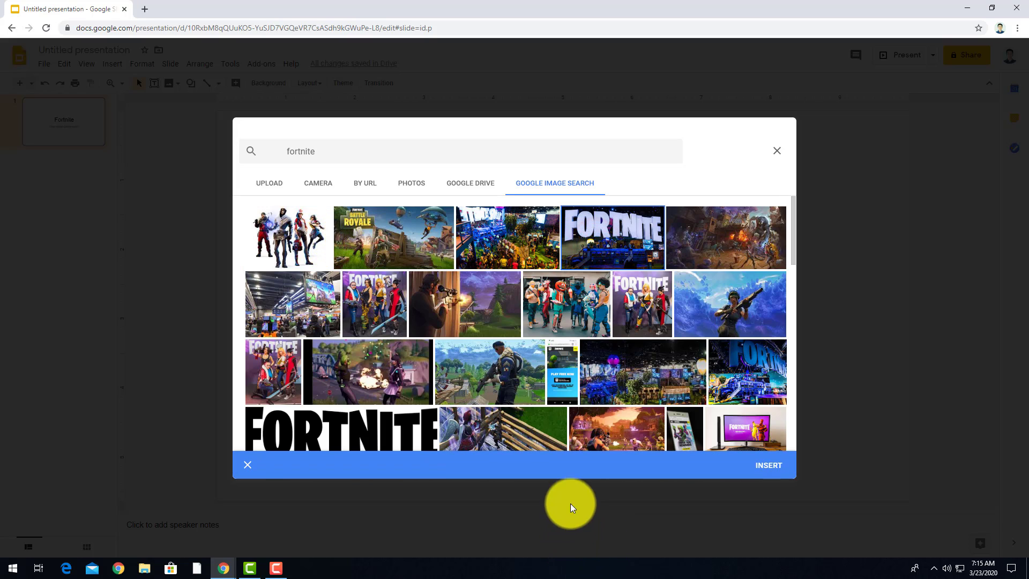
left_click(771, 466)
left_click(542, 323)
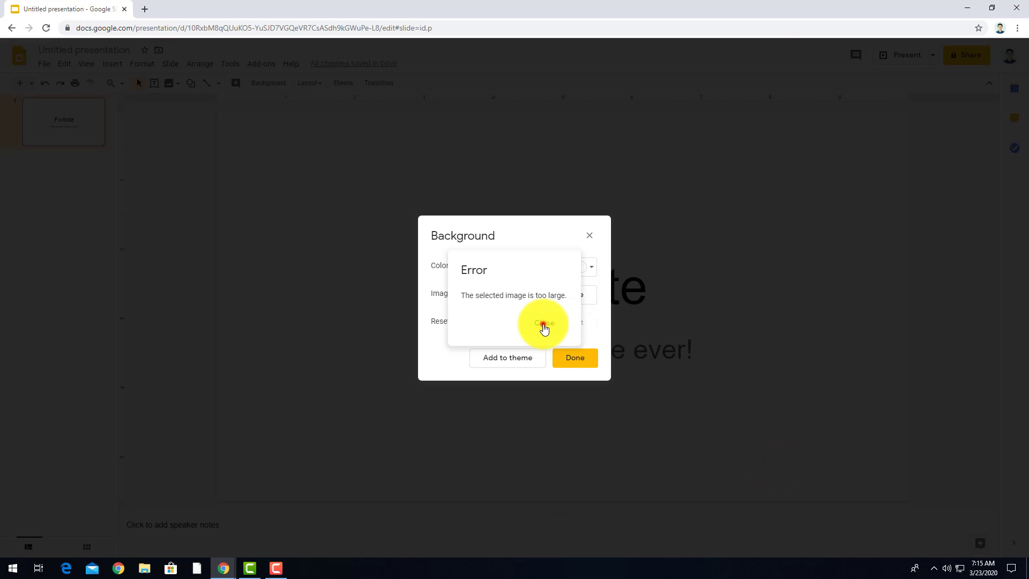
left_click(583, 299)
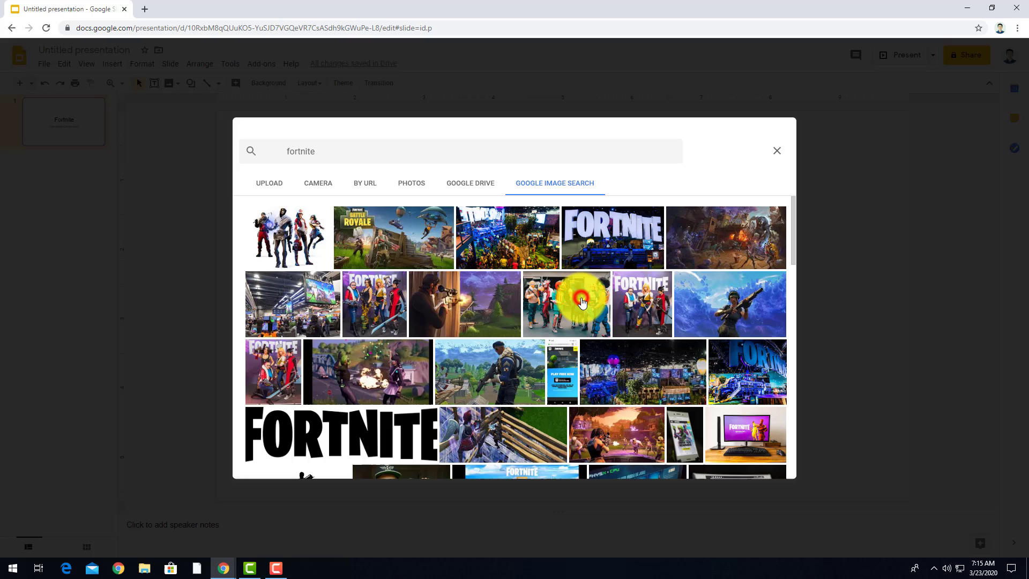
left_click(407, 226)
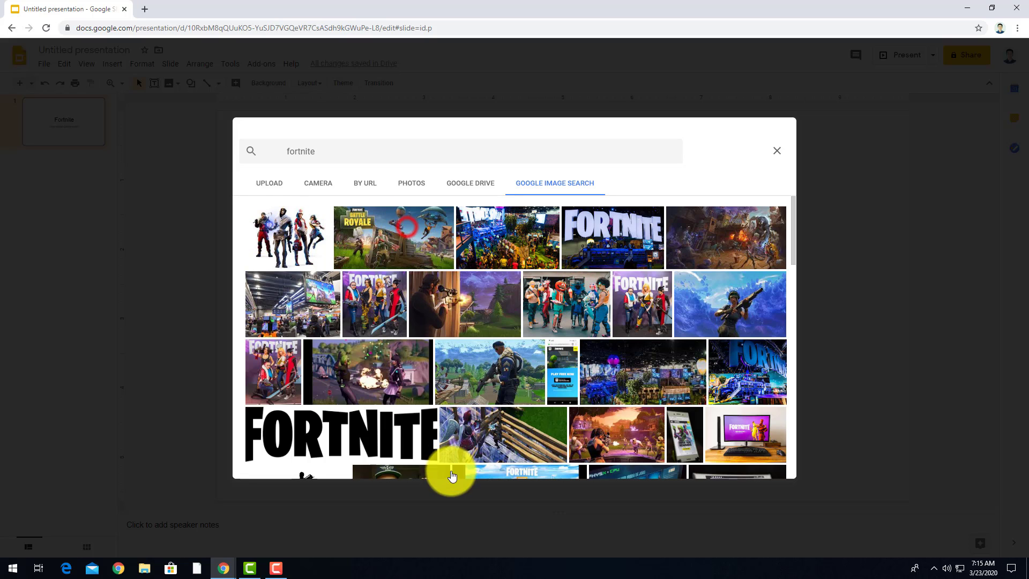
left_click(769, 466)
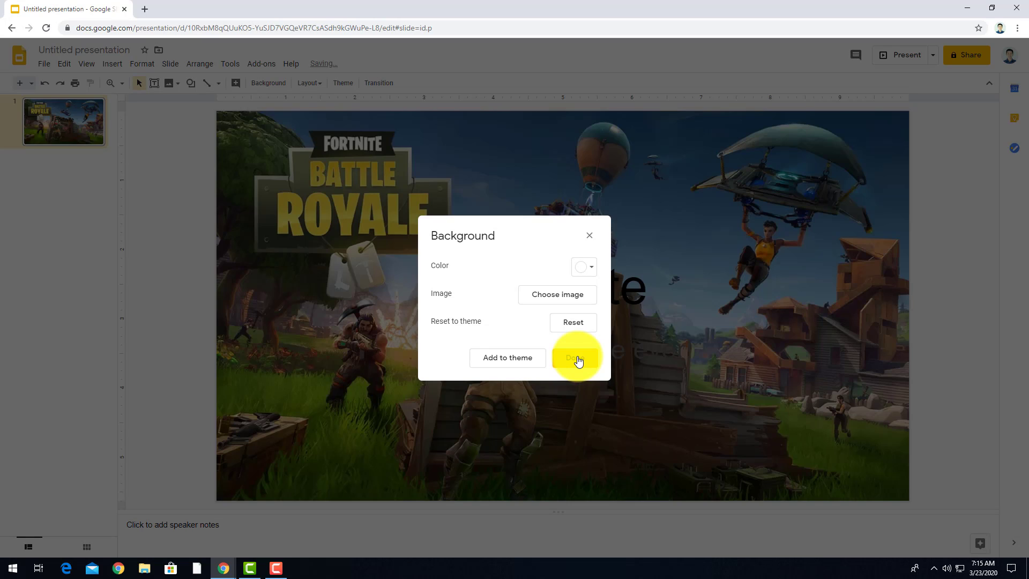
left_click(577, 359)
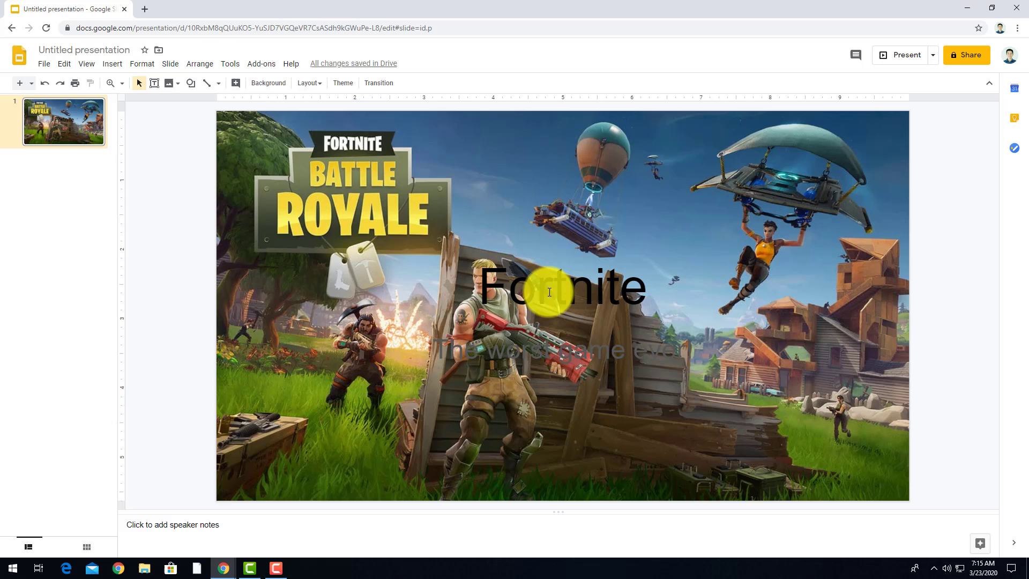
Select the subtitle text and give it a dark text colour.
left_click(548, 292)
left_click(777, 409)
left_click(611, 351)
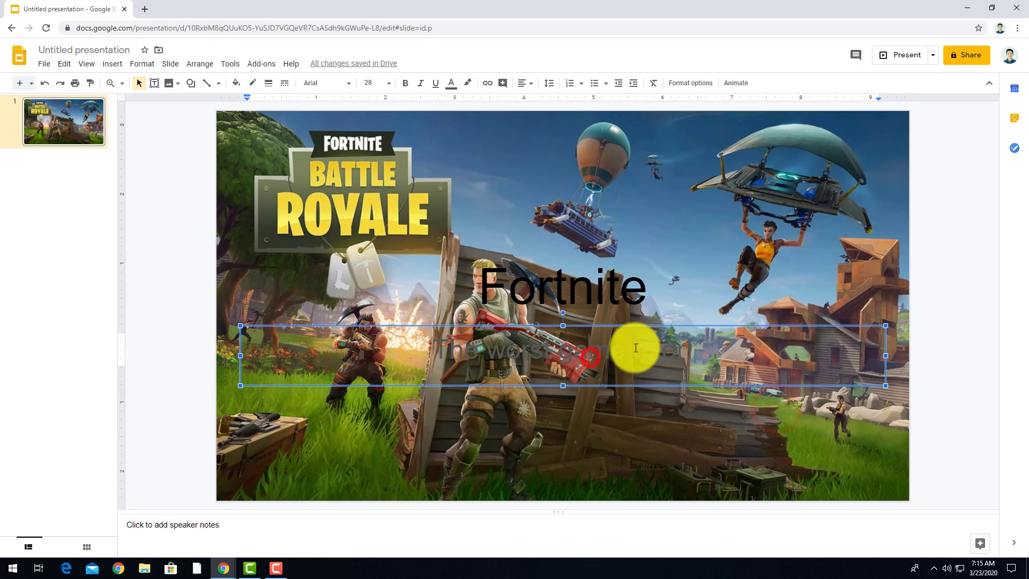
left_click_drag(707, 347, 403, 354)
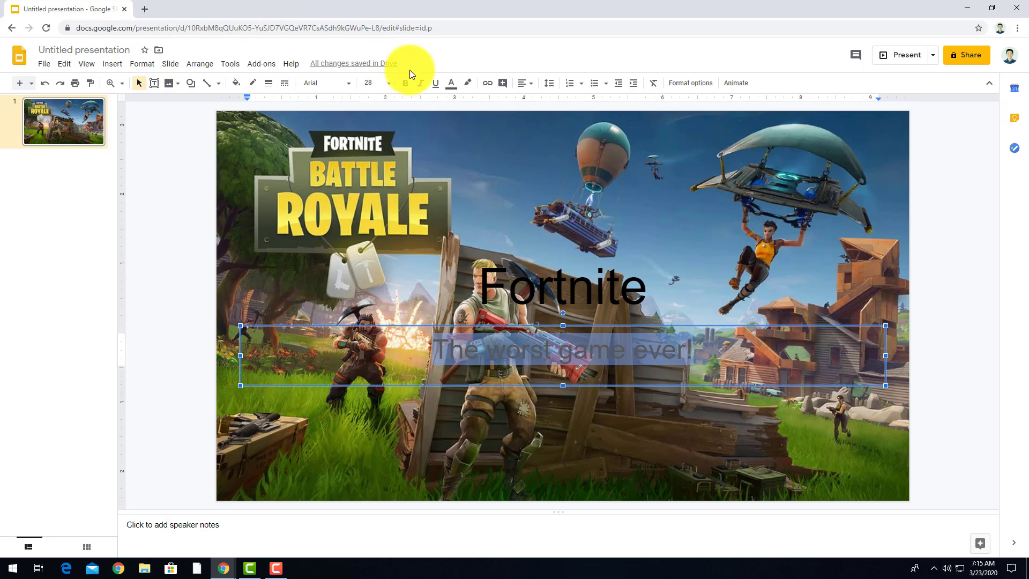
left_click(453, 88)
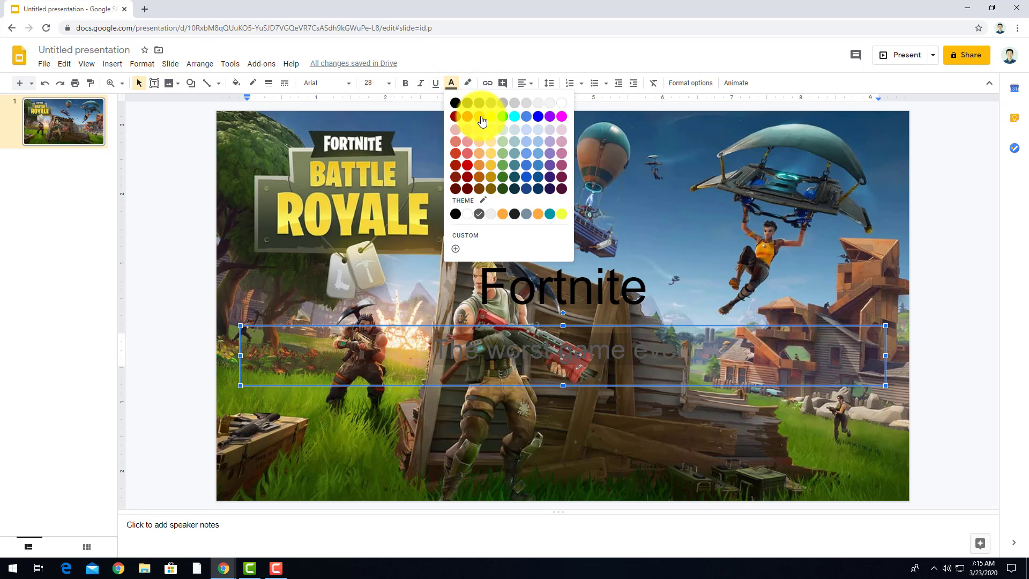
left_click(515, 214)
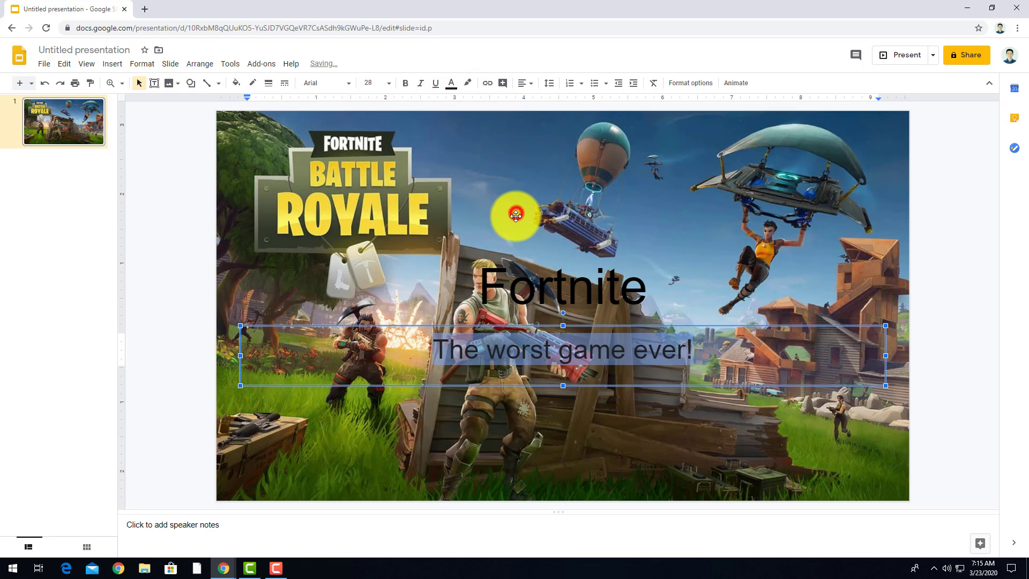
left_click(706, 426)
Reselect 'The worst game ever!' and change its text colour to black.
left_click(699, 347)
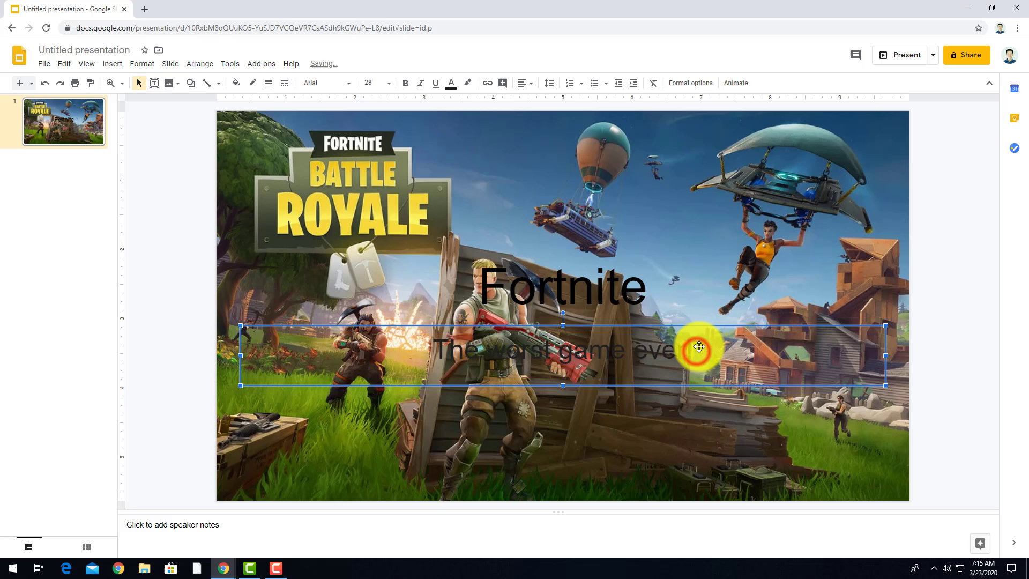
left_click_drag(700, 346, 429, 350)
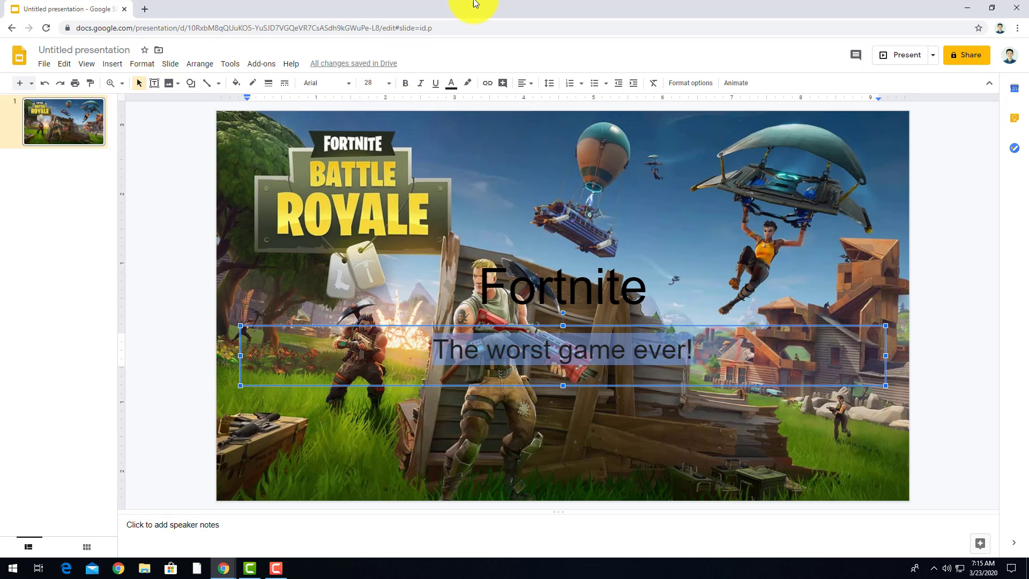
left_click(450, 85)
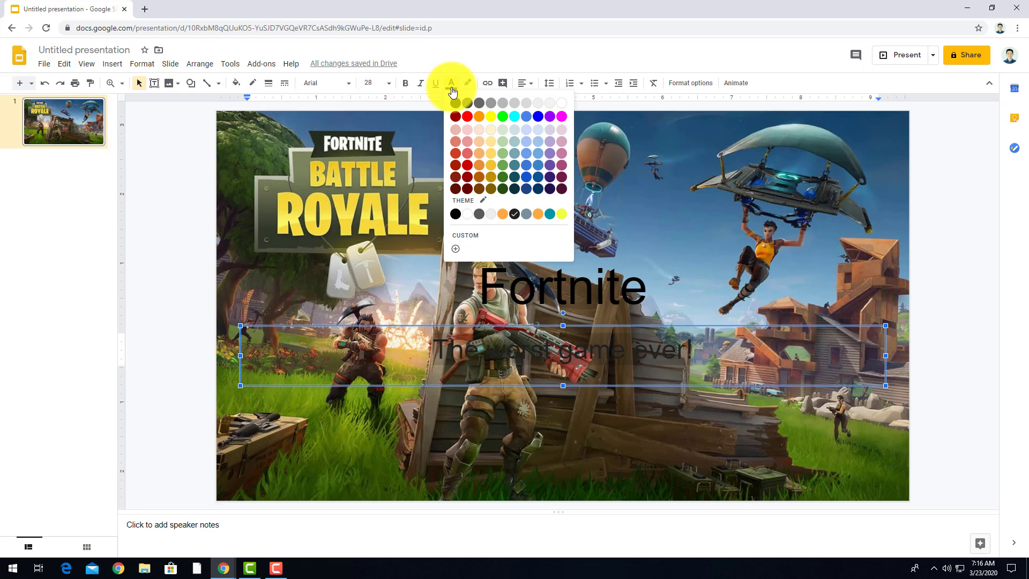
left_click(455, 102)
left_click(742, 282)
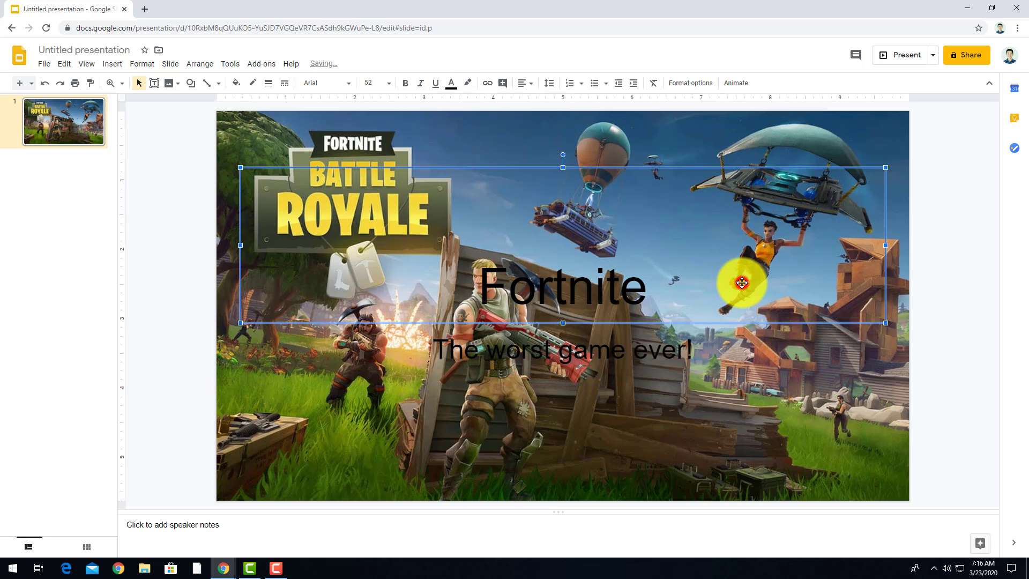
left_click(773, 390)
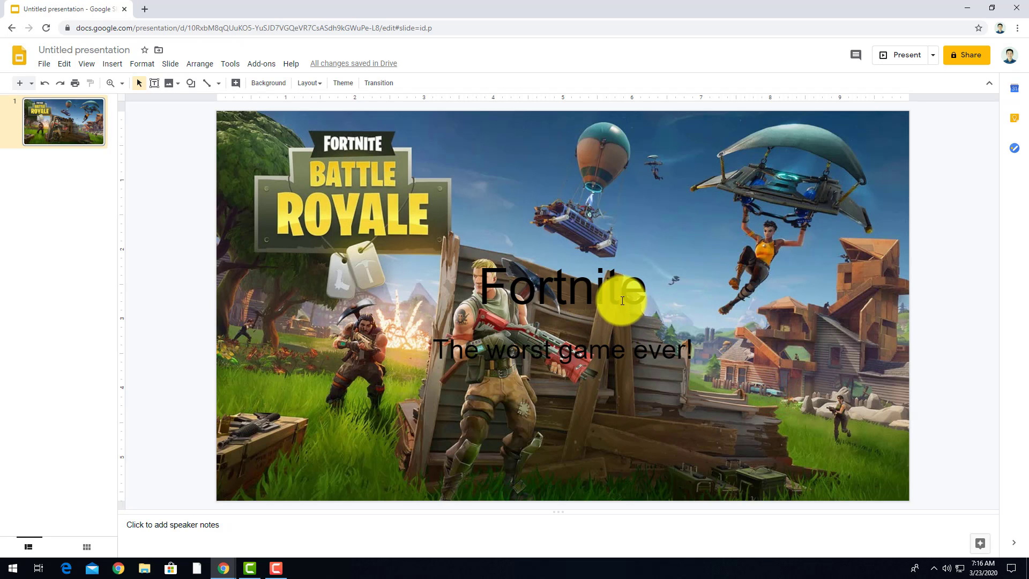
left_click(852, 206)
left_click(865, 135)
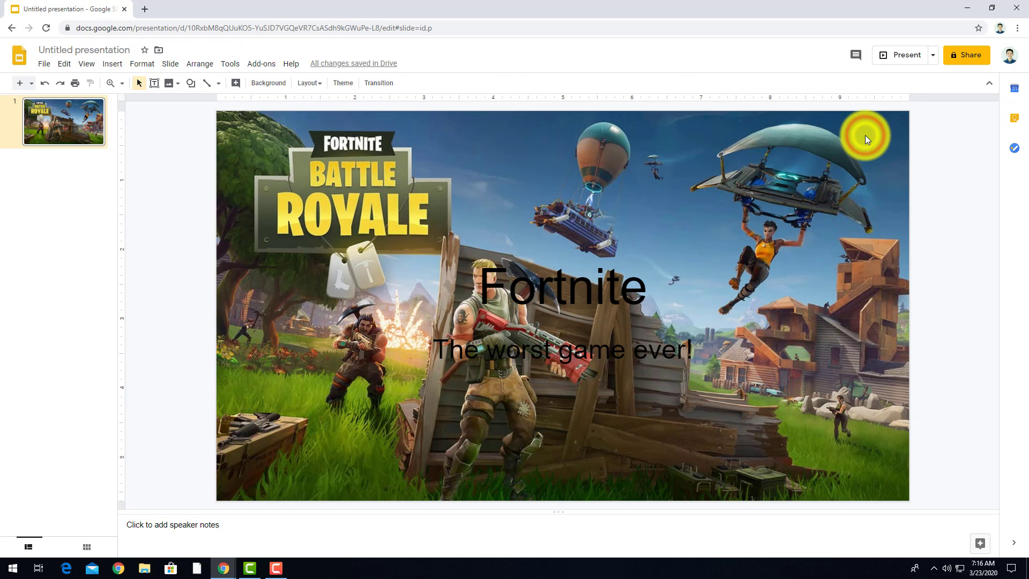
right_click(777, 138)
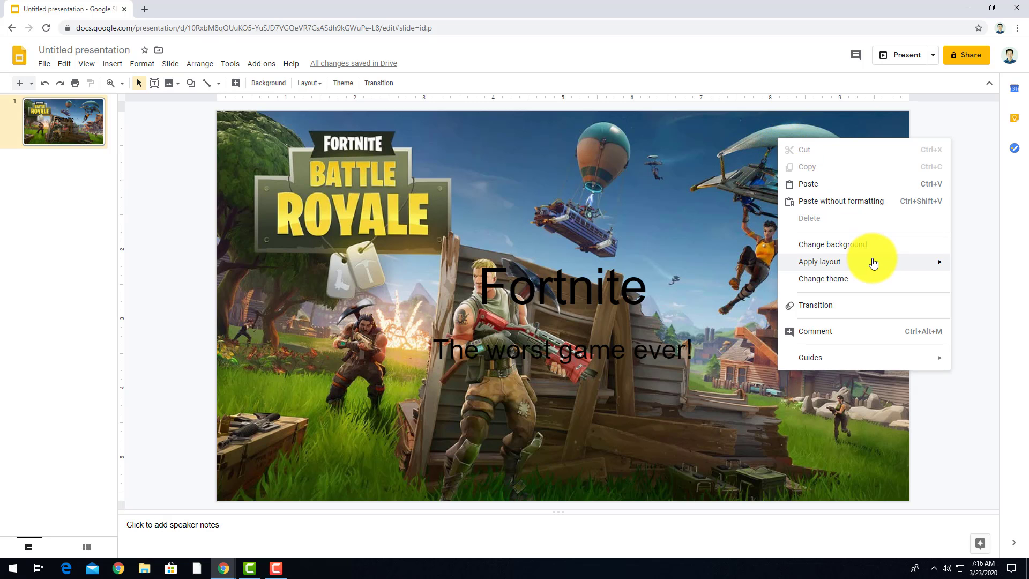
mouse_move(873, 263)
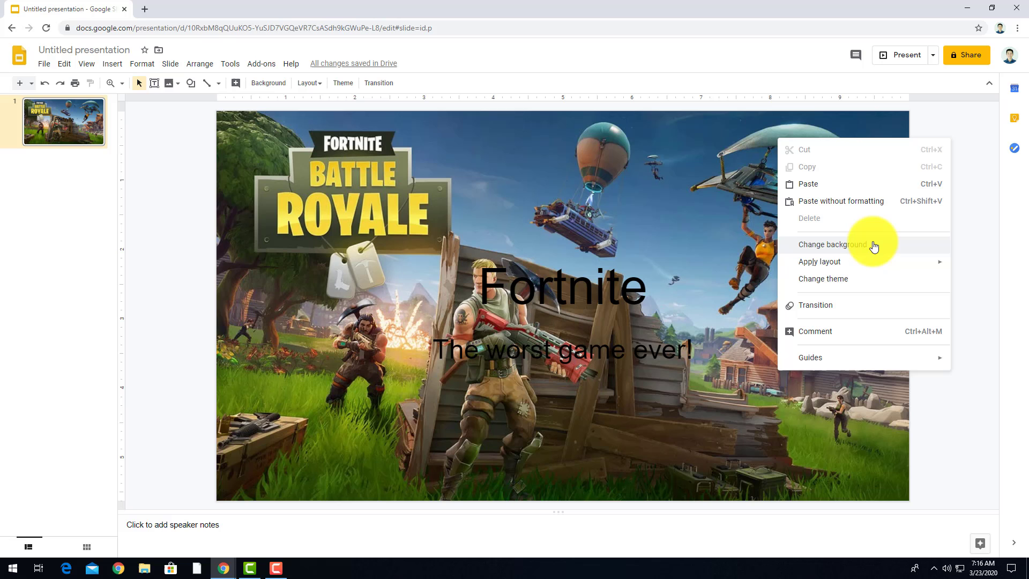
left_click(874, 246)
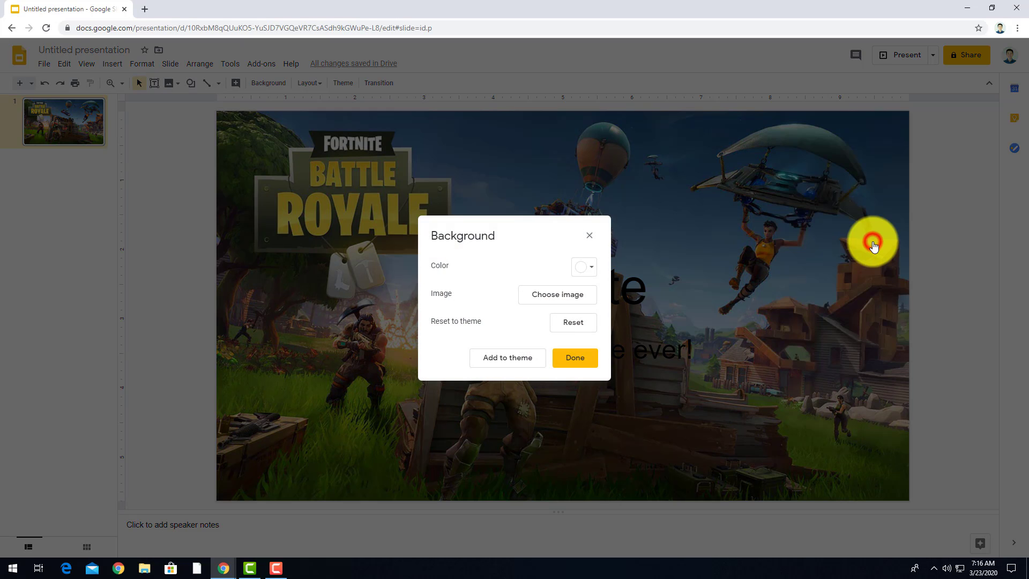
left_click(589, 238)
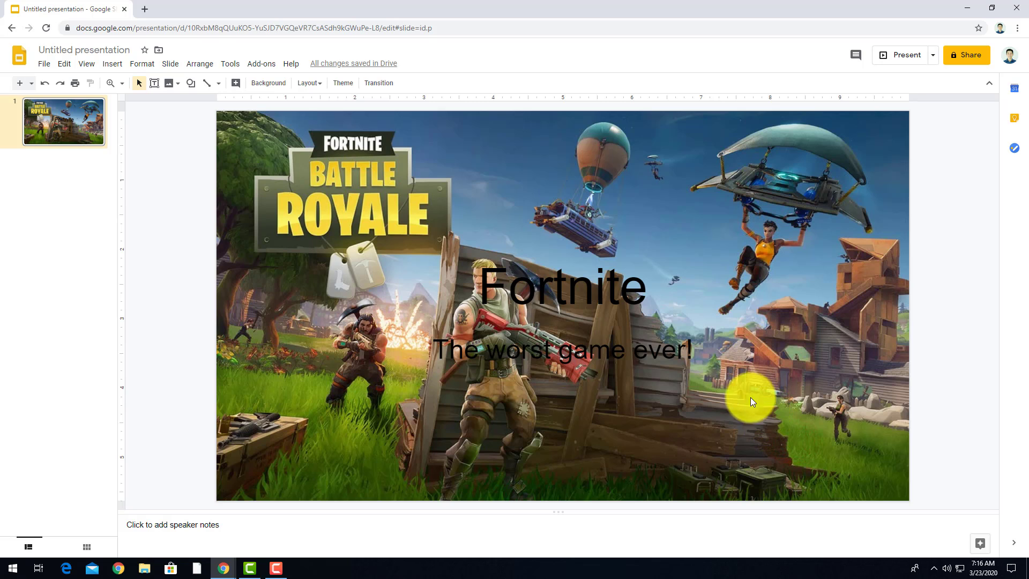
left_click(31, 83)
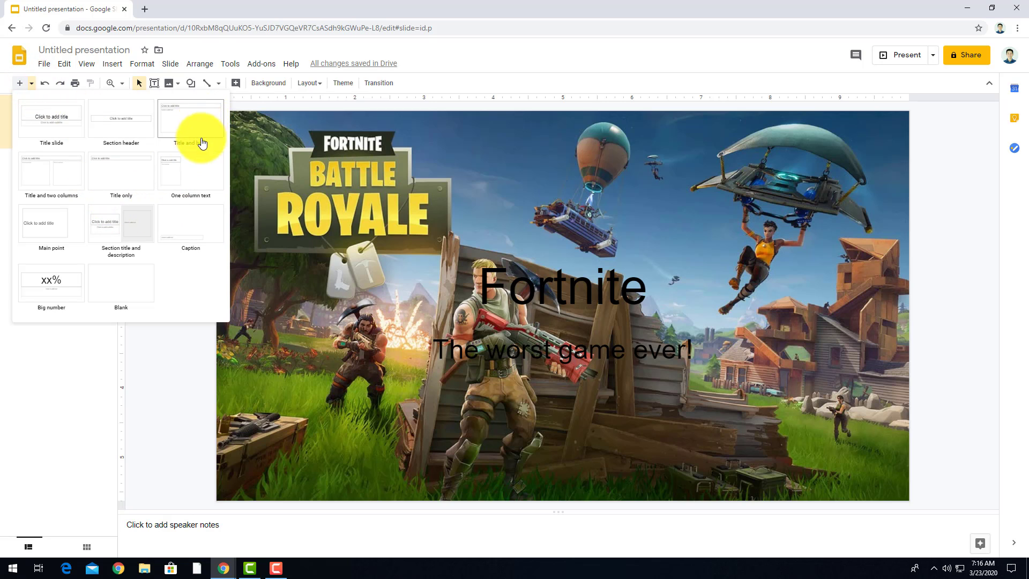
Add a Fade in animation to the Fortnite title box.
left_click(730, 156)
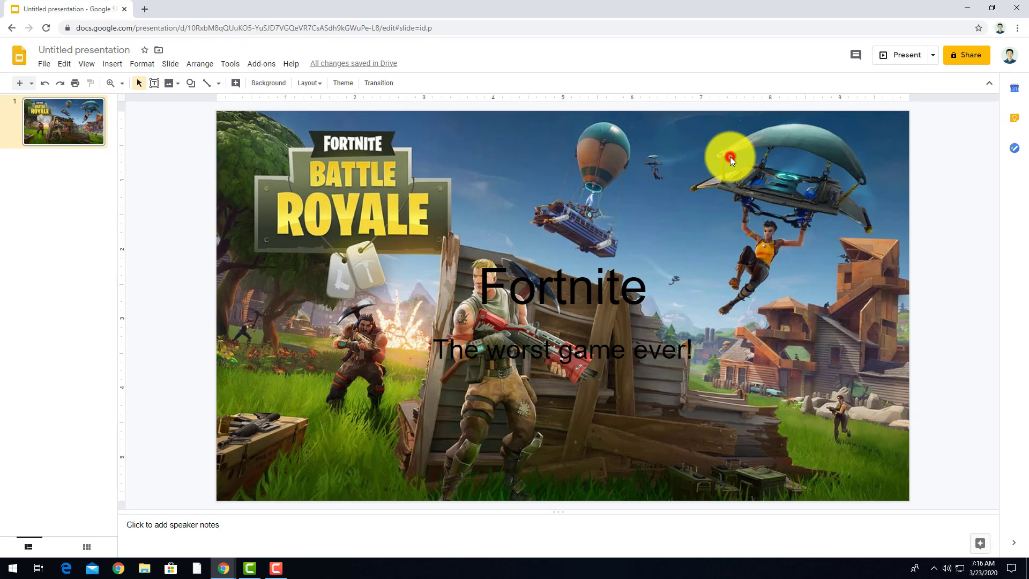
left_click(612, 309)
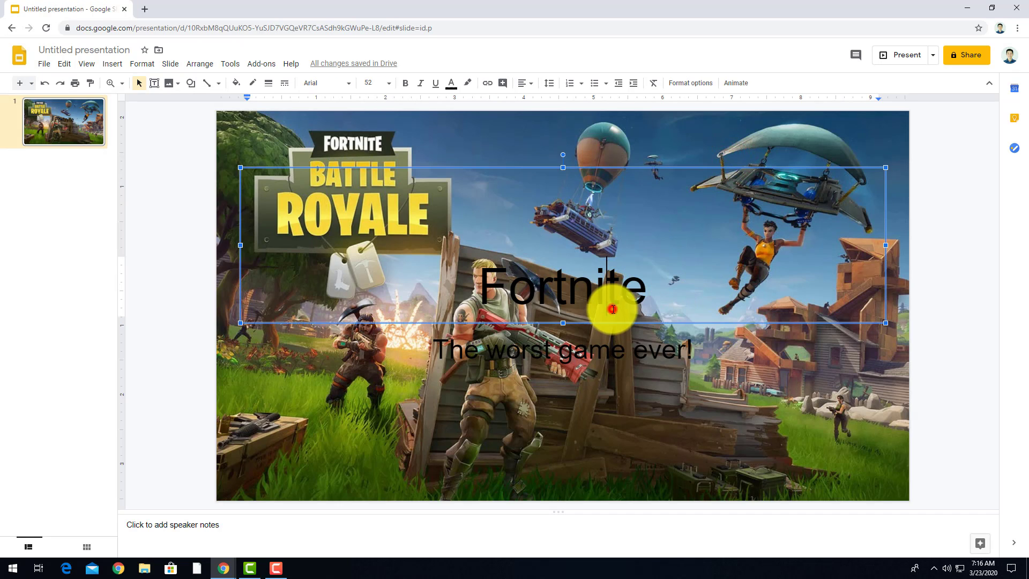
left_click(644, 167)
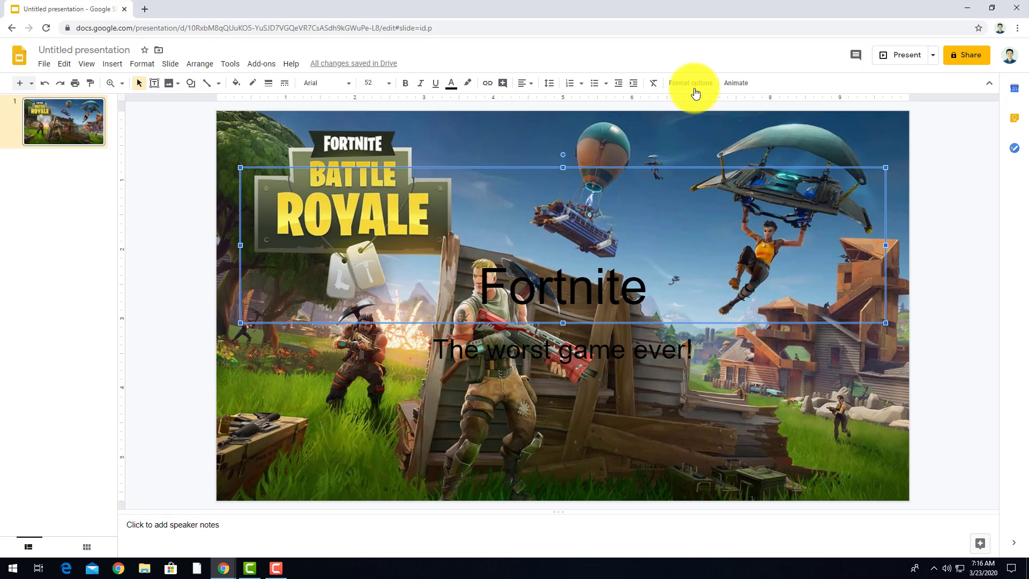
left_click(735, 83)
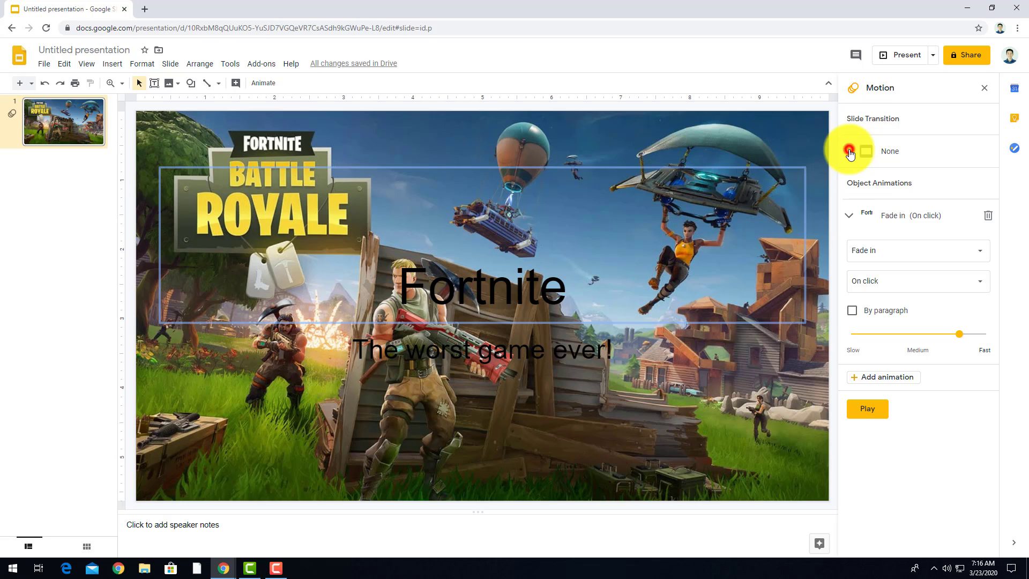
Give the slide a medium-speed Dissolve transition, keep the title's Fade in, and preview it.
left_click(849, 152)
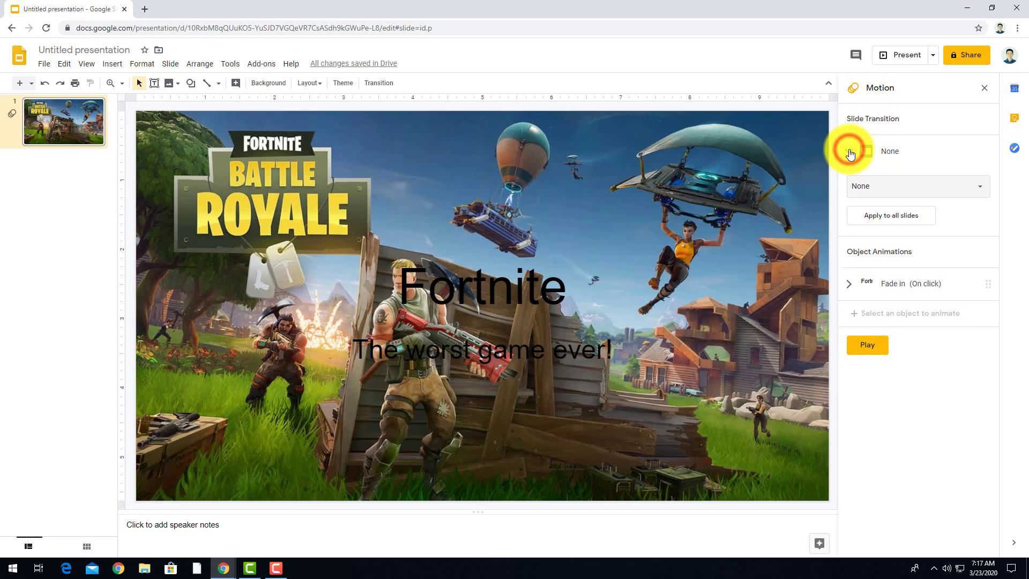
left_click(962, 192)
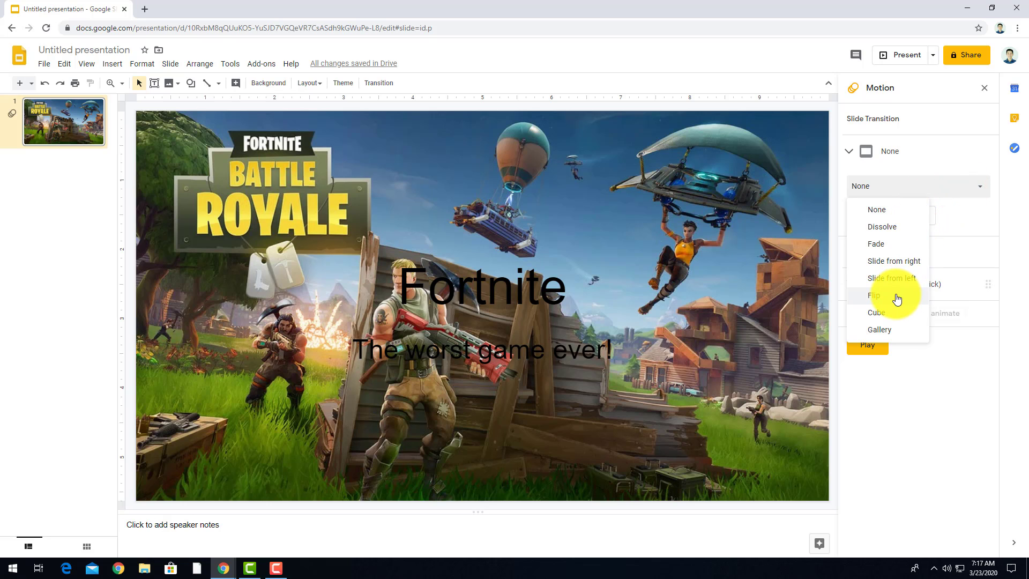
left_click(892, 227)
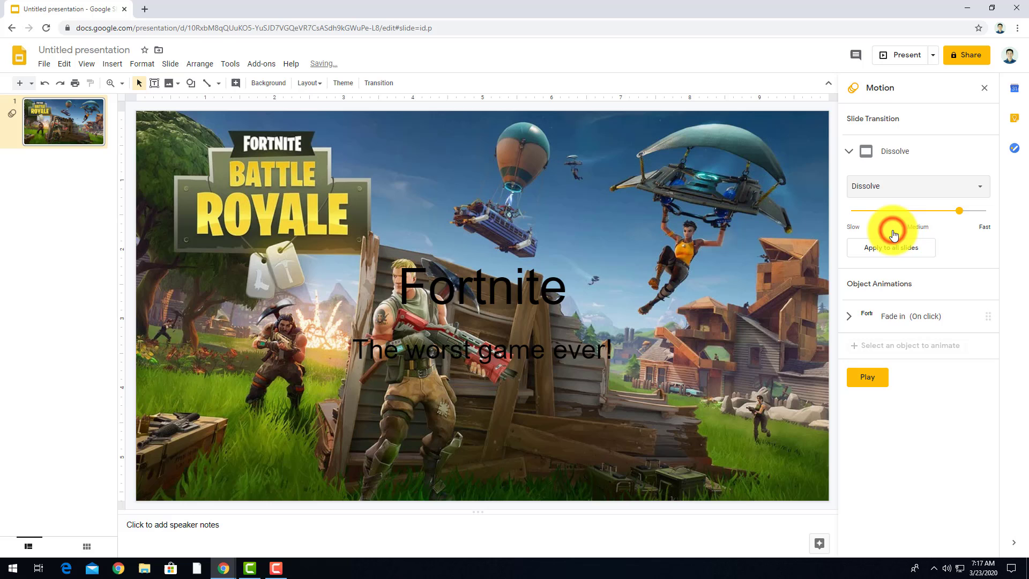
left_click_drag(958, 211, 918, 211)
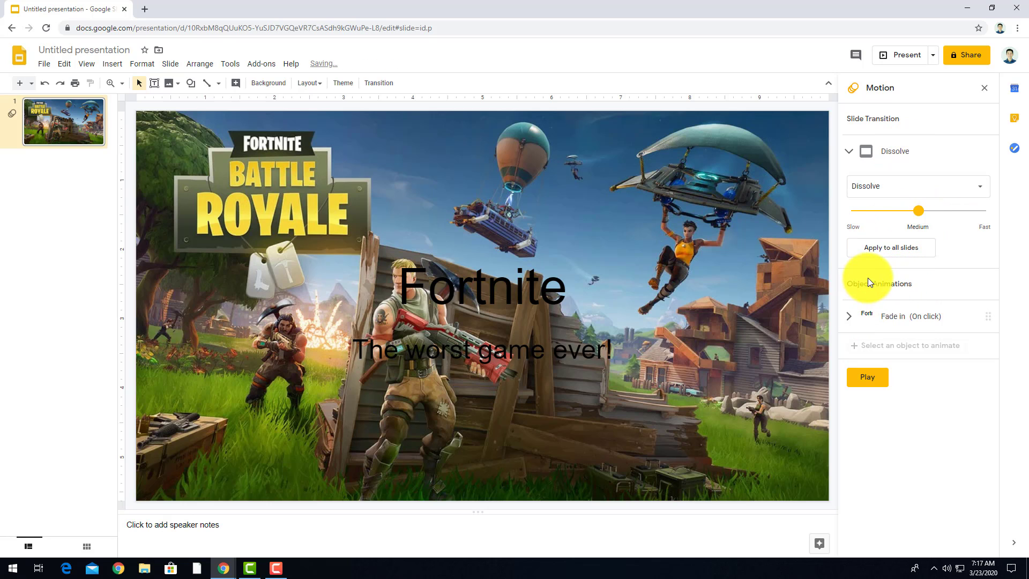
left_click(848, 321)
left_click(952, 256)
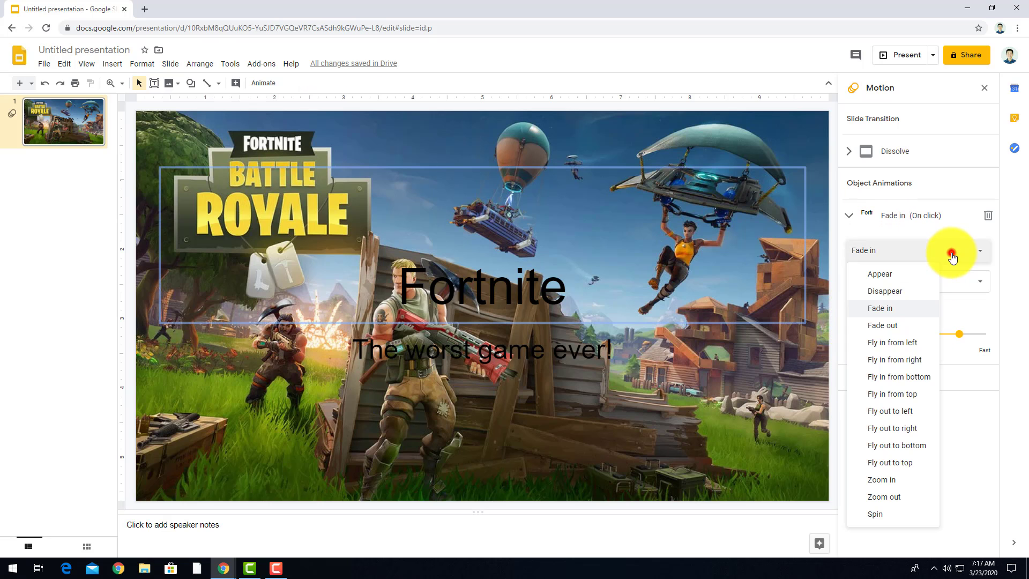
left_click(893, 306)
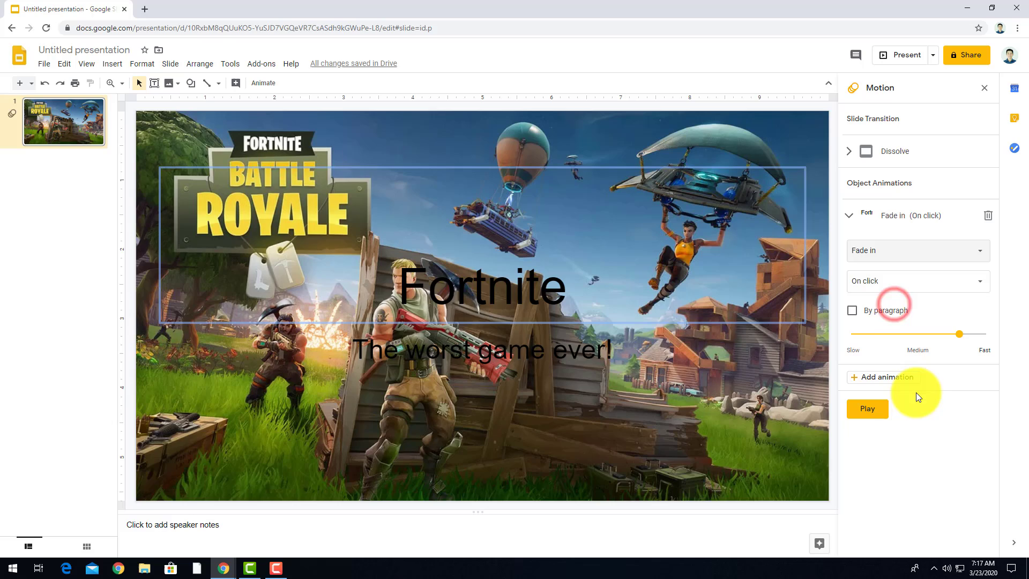
left_click(879, 412)
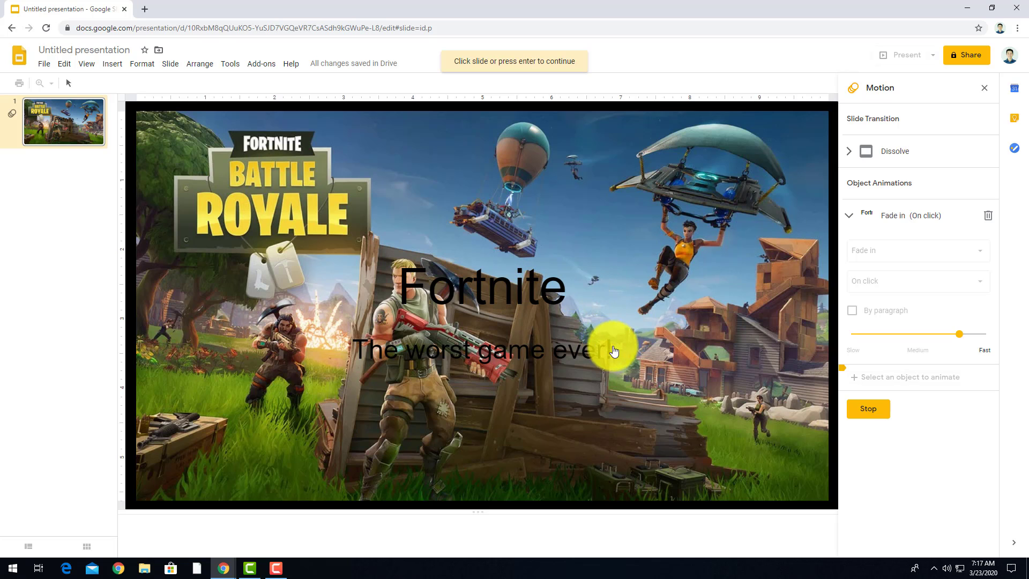
End the preview and apply the medium Dissolve transition to all slides.
left_click(920, 470)
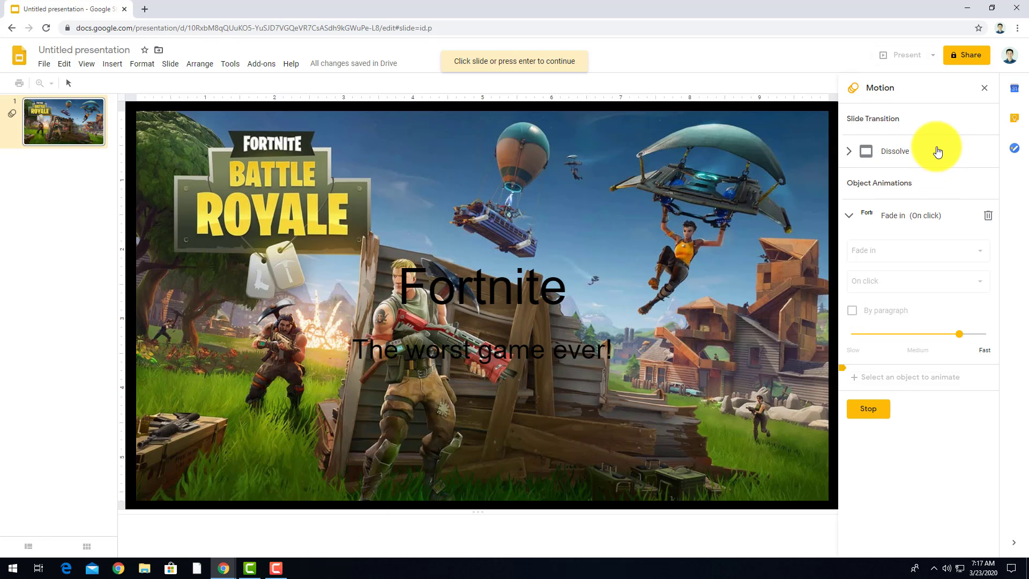
left_click(937, 152)
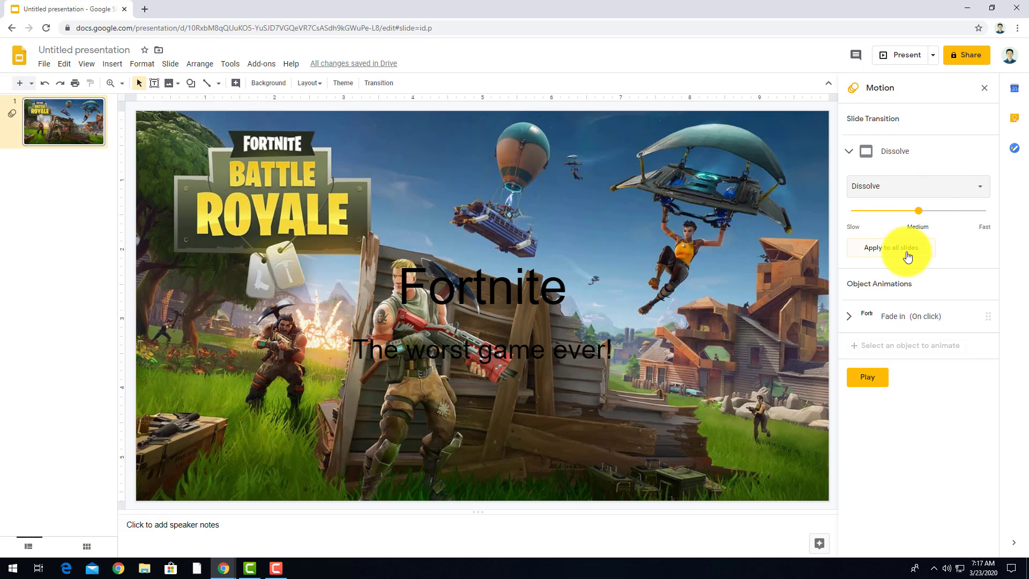
left_click(907, 255)
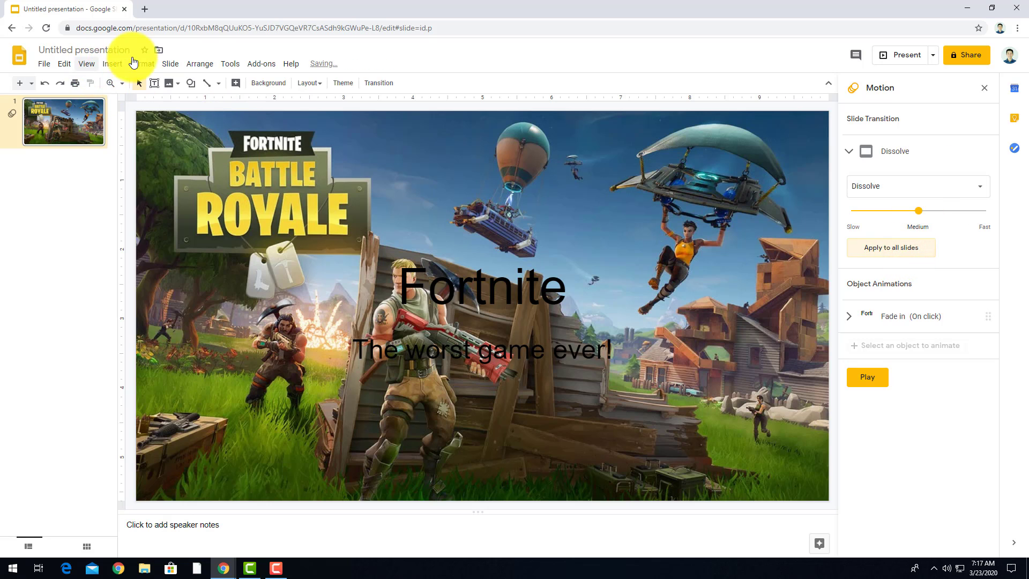
Add a second slide titled 'Why fortnite is dumb'.
left_click(112, 64)
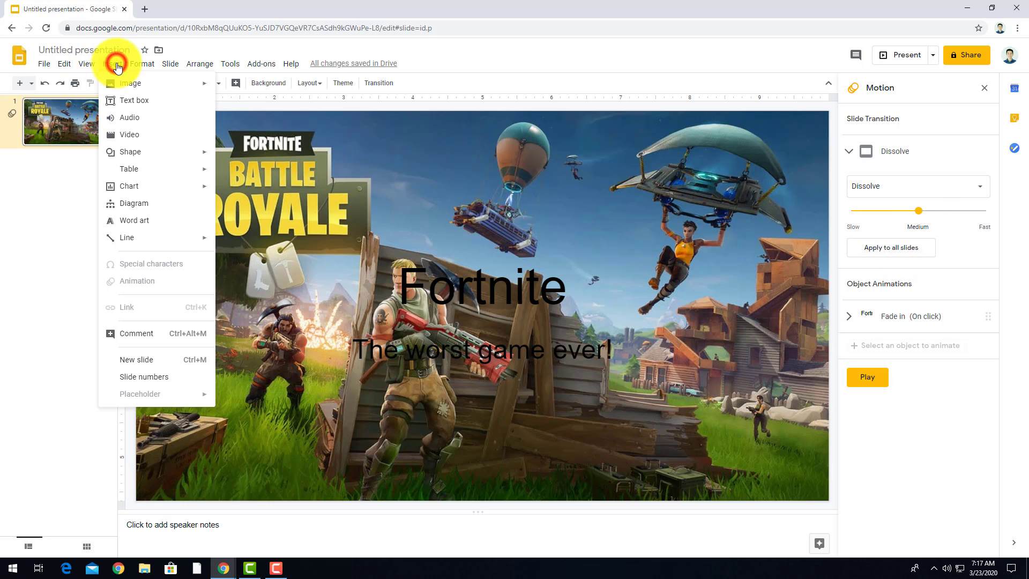
left_click(72, 206)
left_click(19, 83)
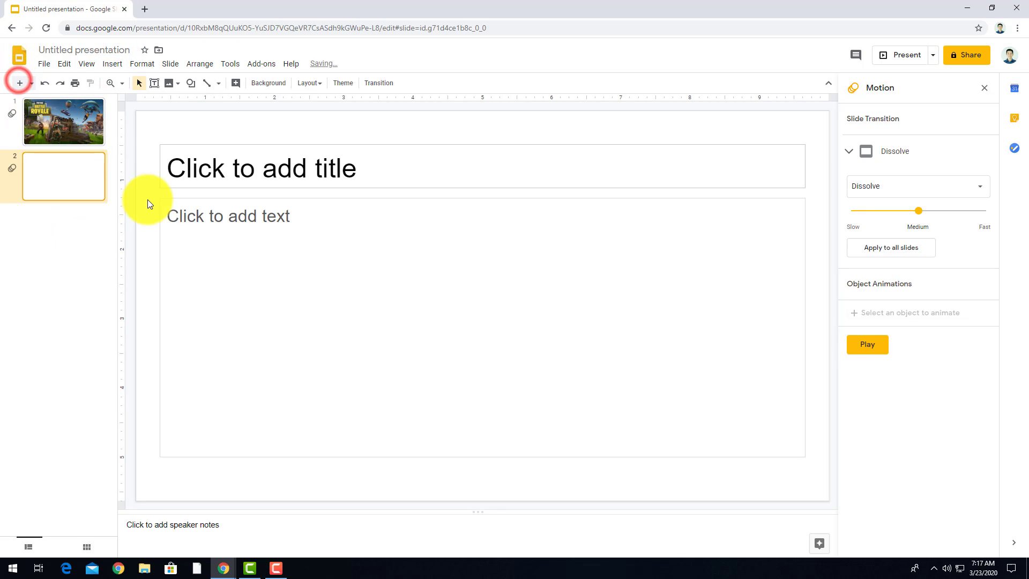
left_click(372, 167)
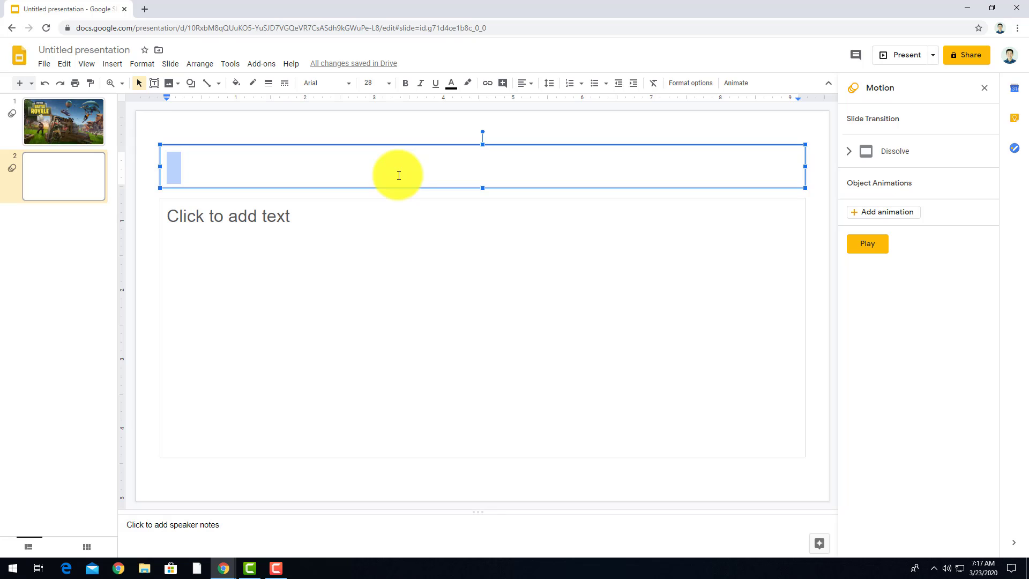
type("Why fort")
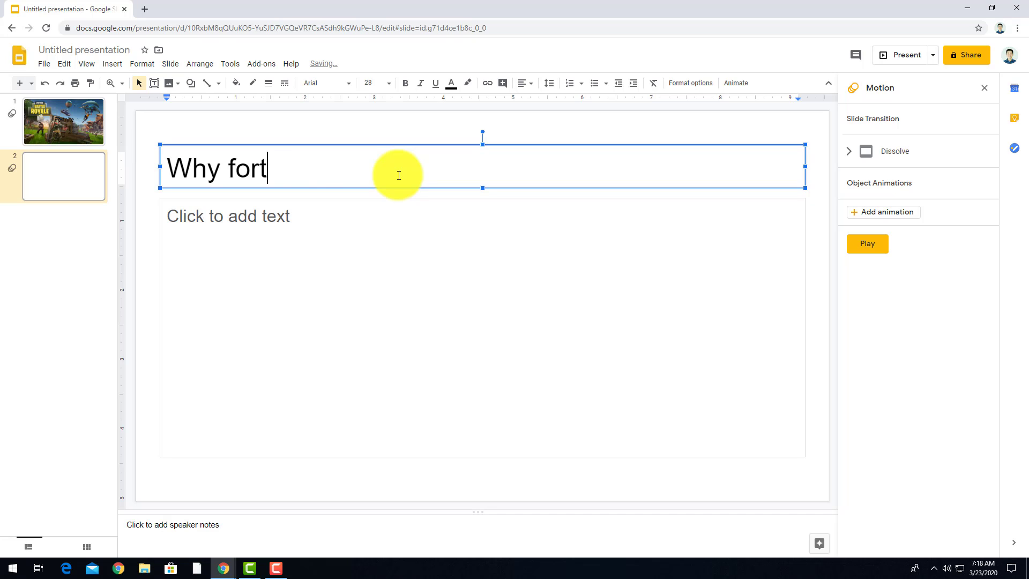
type("is dumb.")
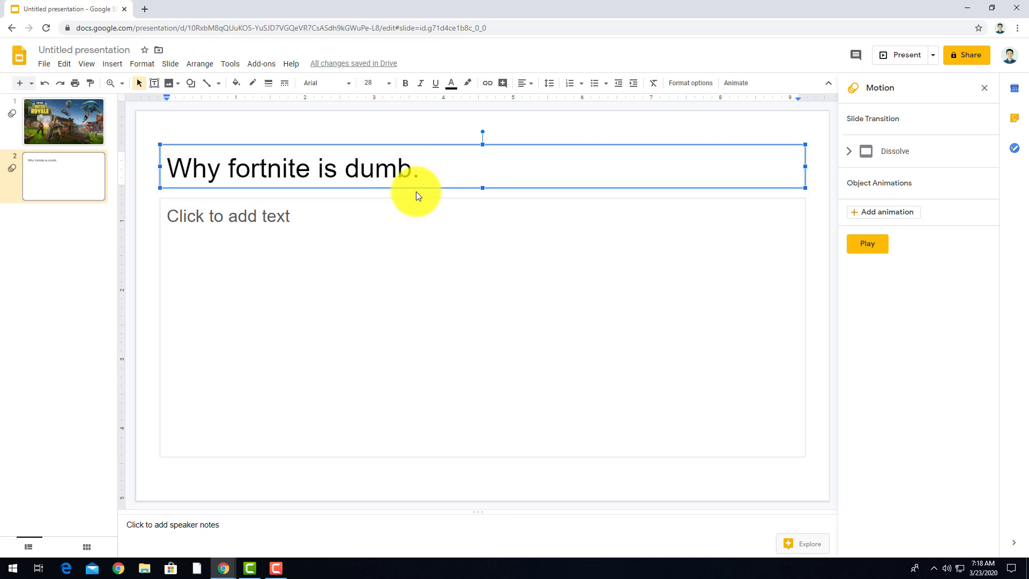
key("BackSpace")
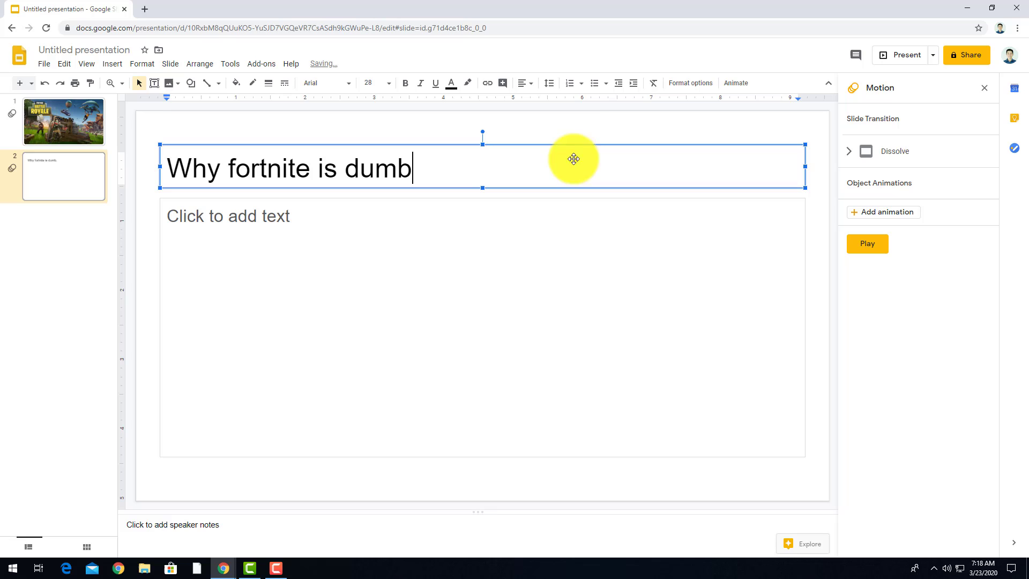
left_click(562, 126)
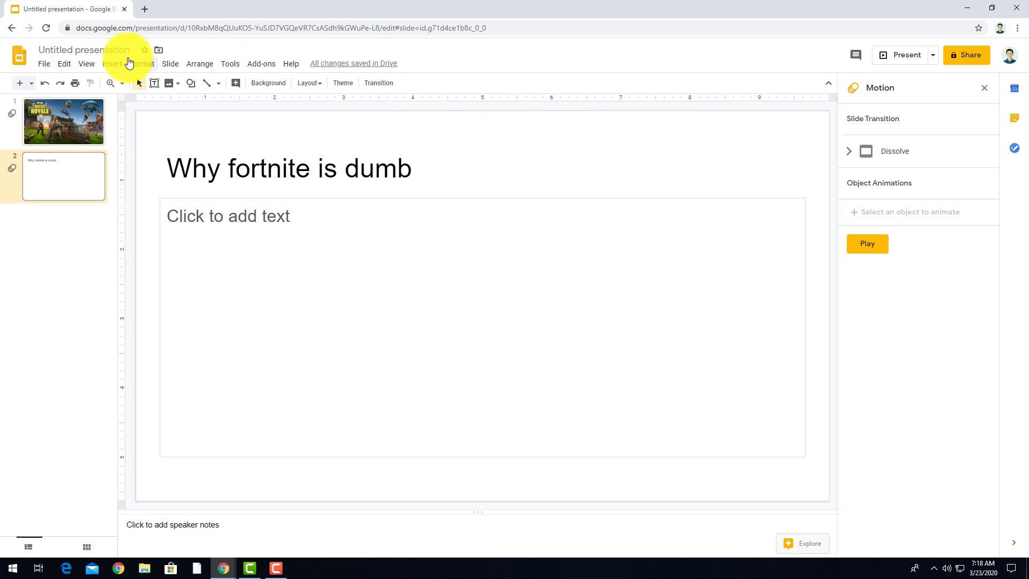
left_click(122, 65)
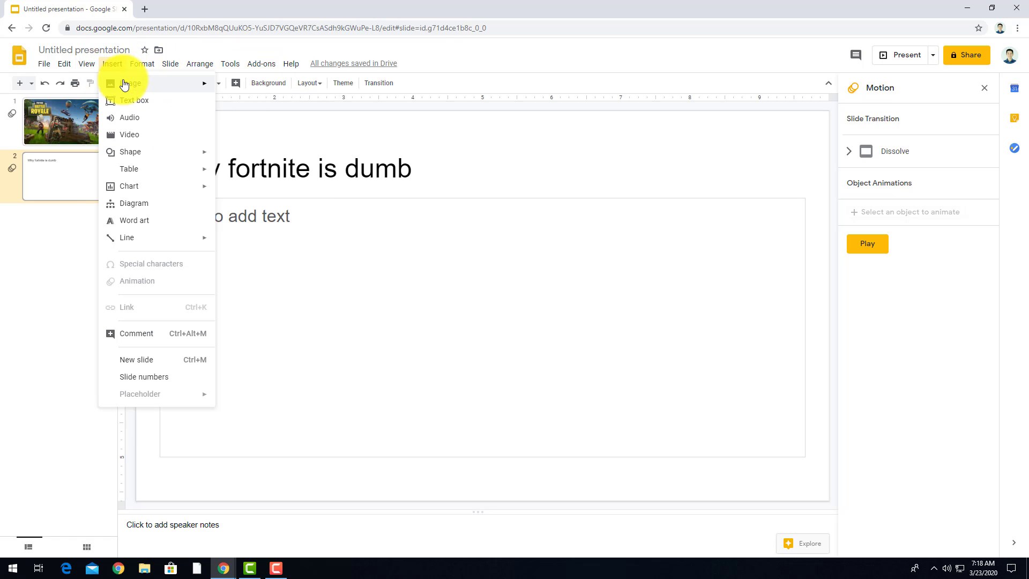
mouse_move(126, 83)
left_click(257, 104)
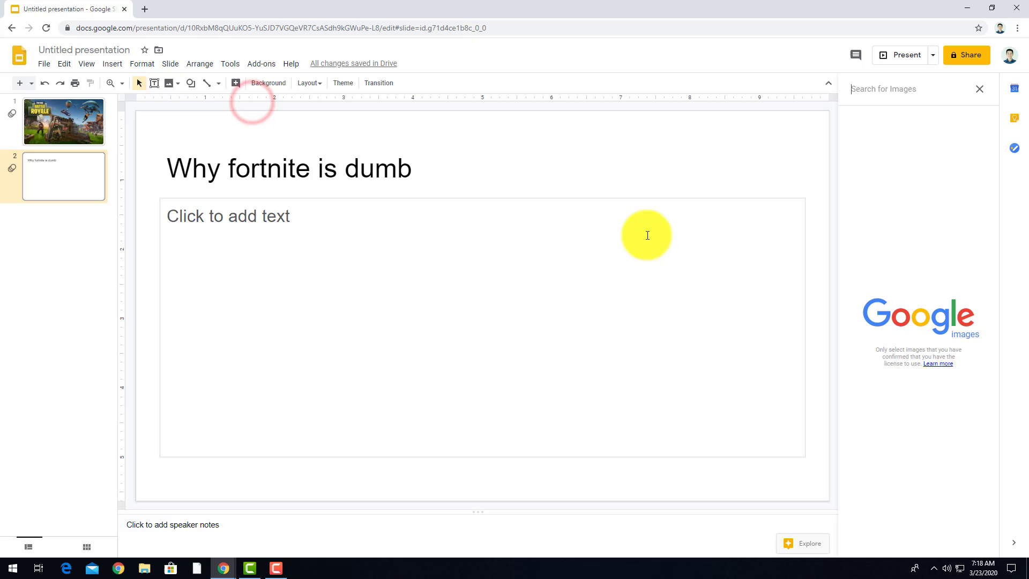
left_click(921, 101)
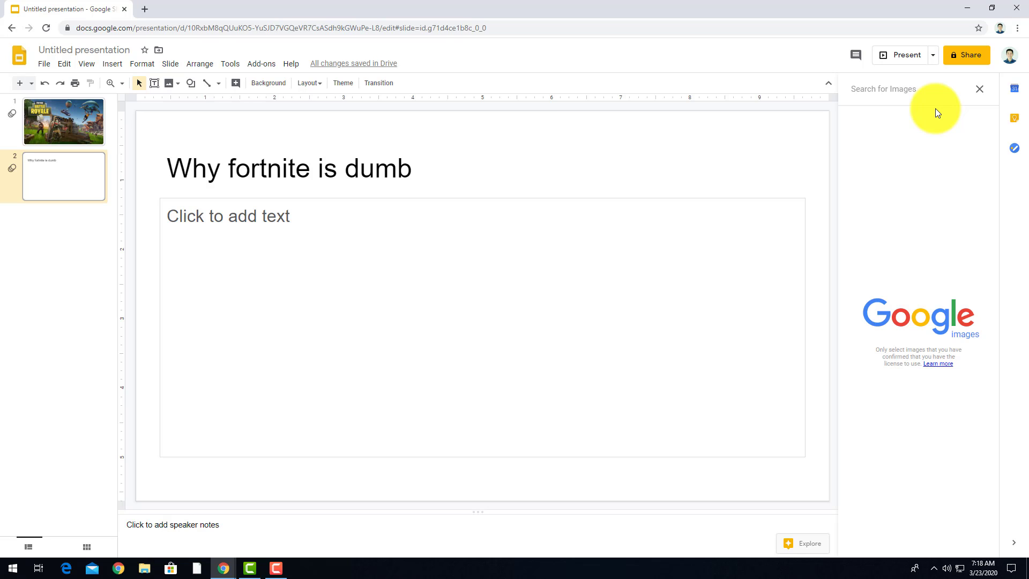
type("fornita")
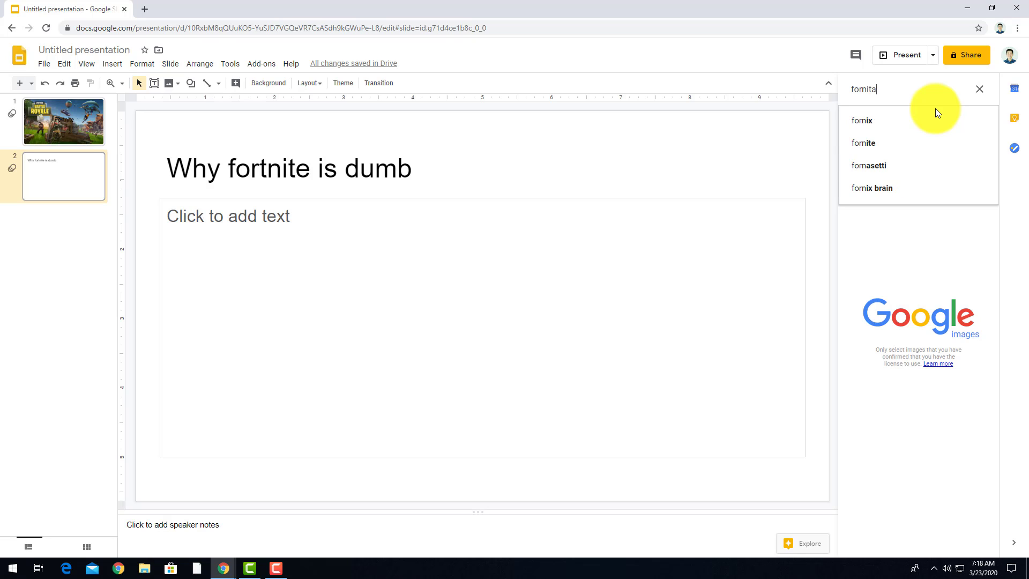
key("BackSpace")
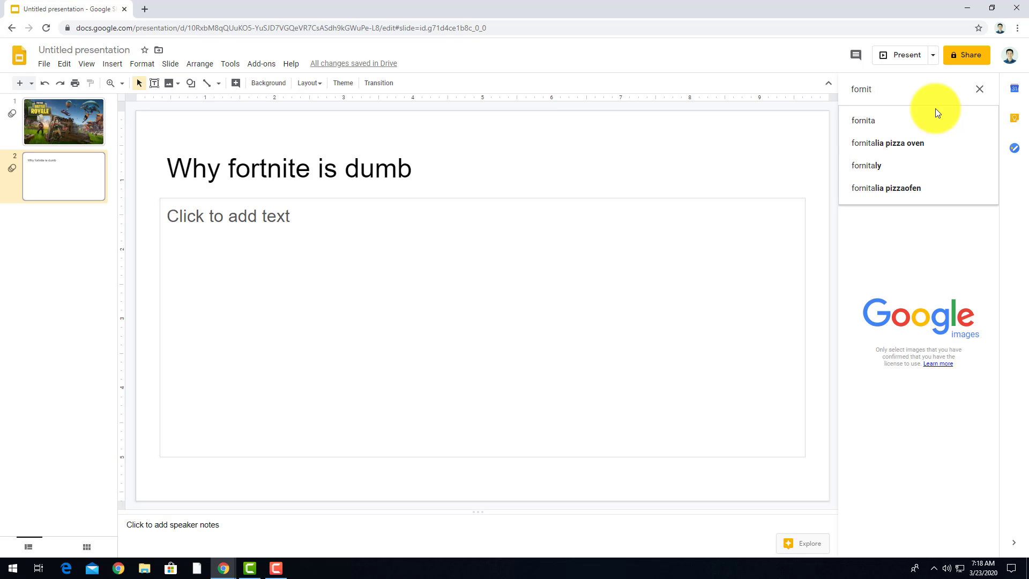
type("e pinata")
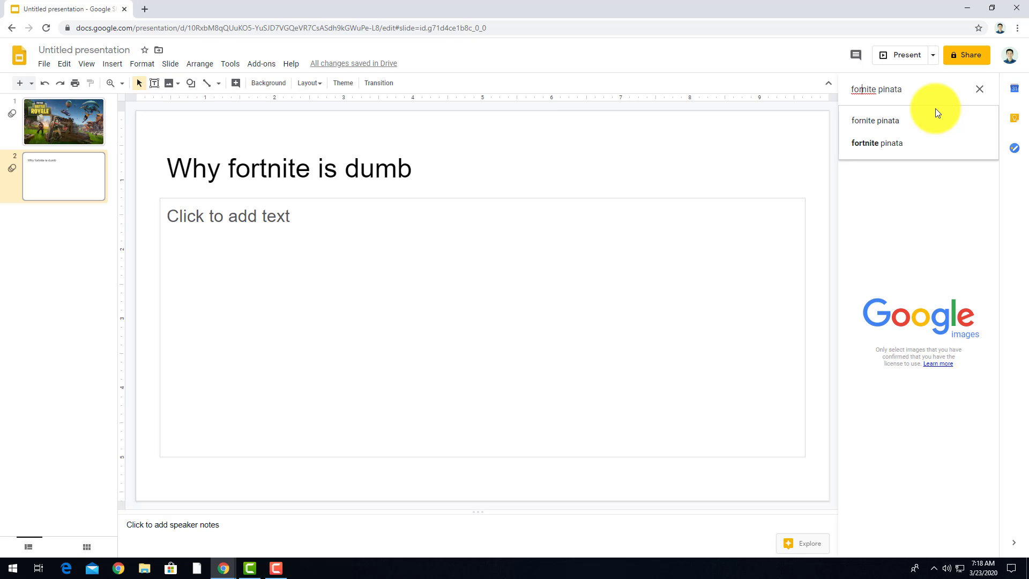
type("t")
key("Return")
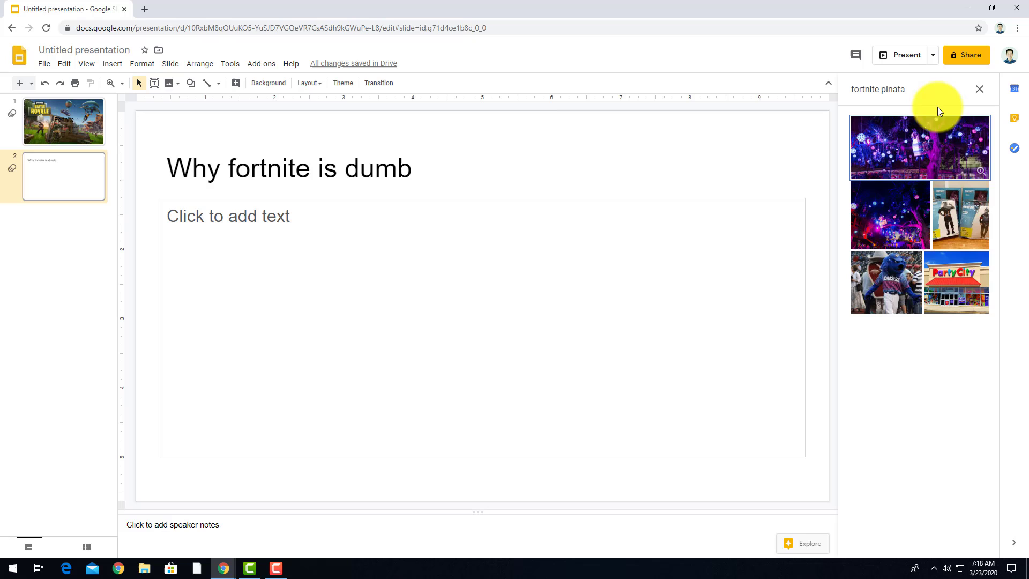
left_click(941, 140)
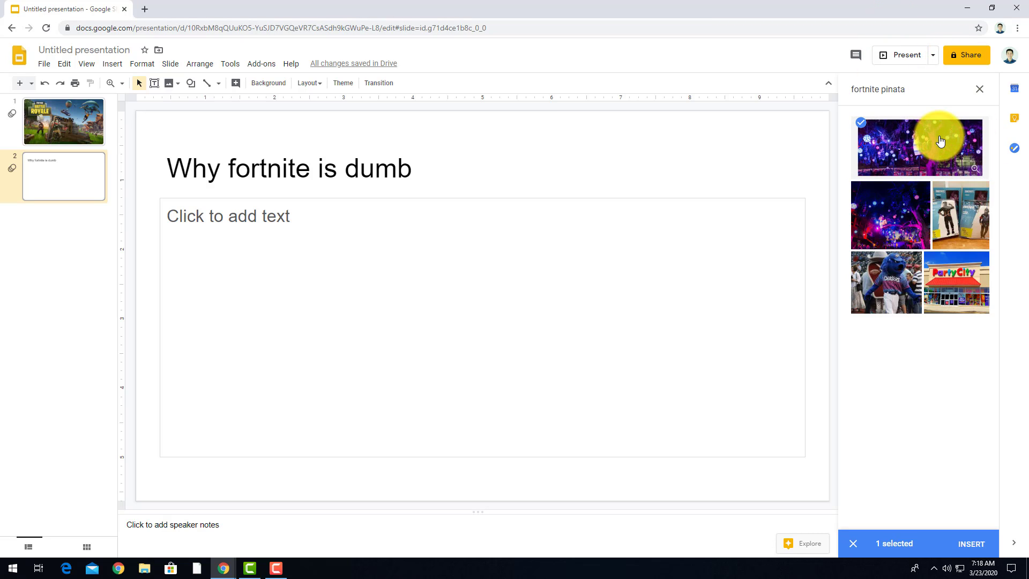
left_click(973, 543)
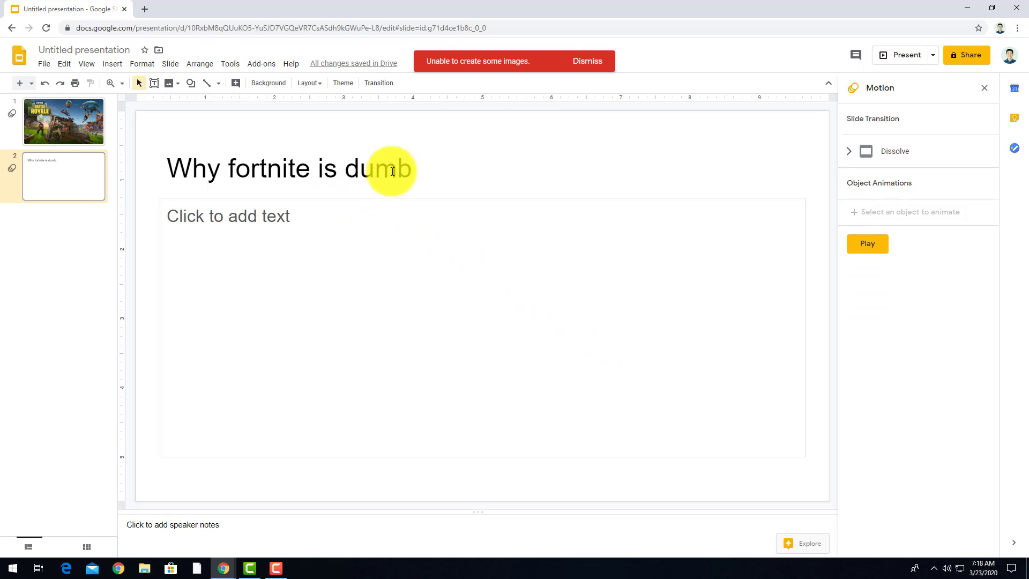
left_click(597, 60)
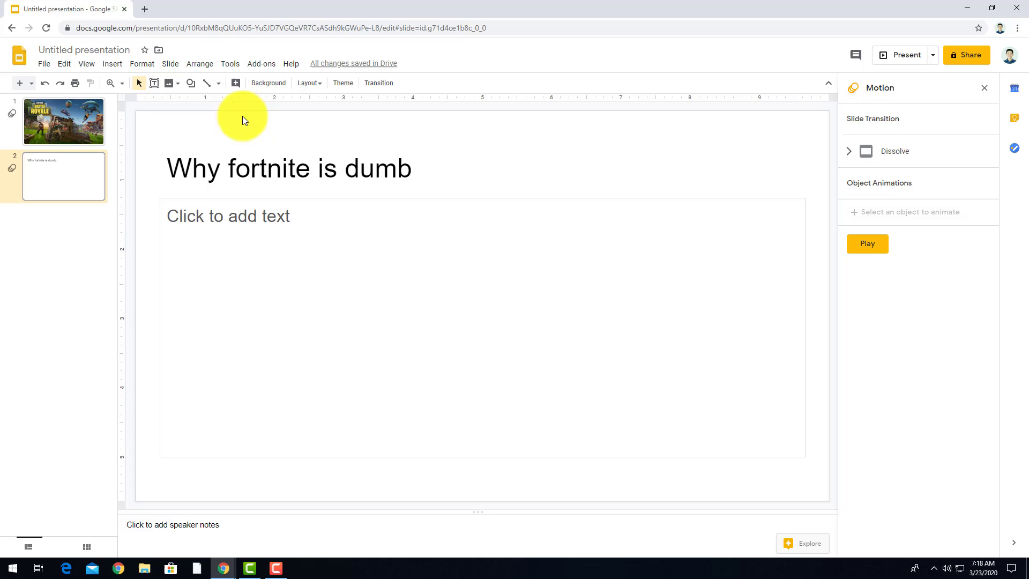
Insert a 'fortnite llama' piñata image from web search onto the second slide.
left_click(112, 64)
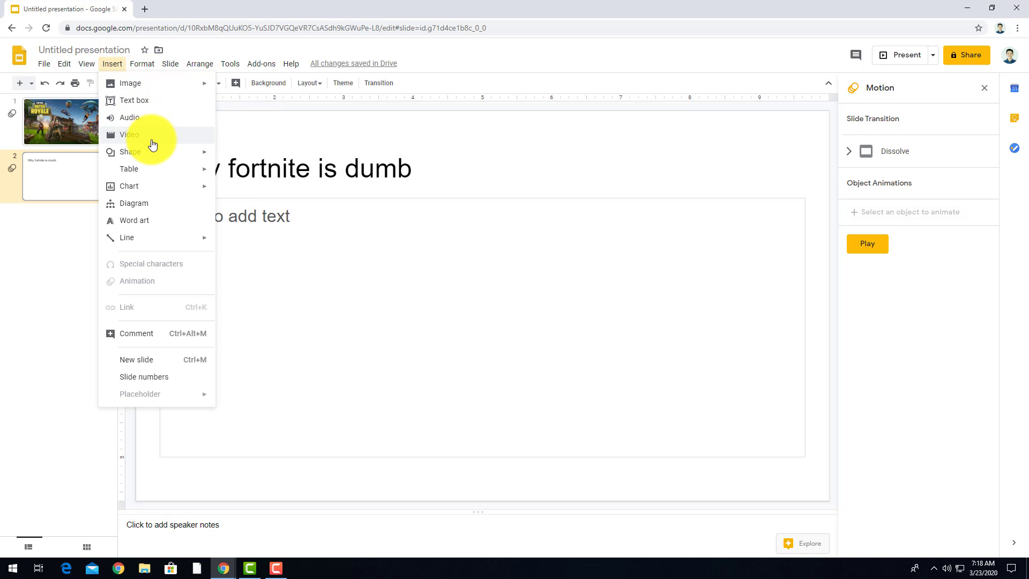
mouse_move(156, 84)
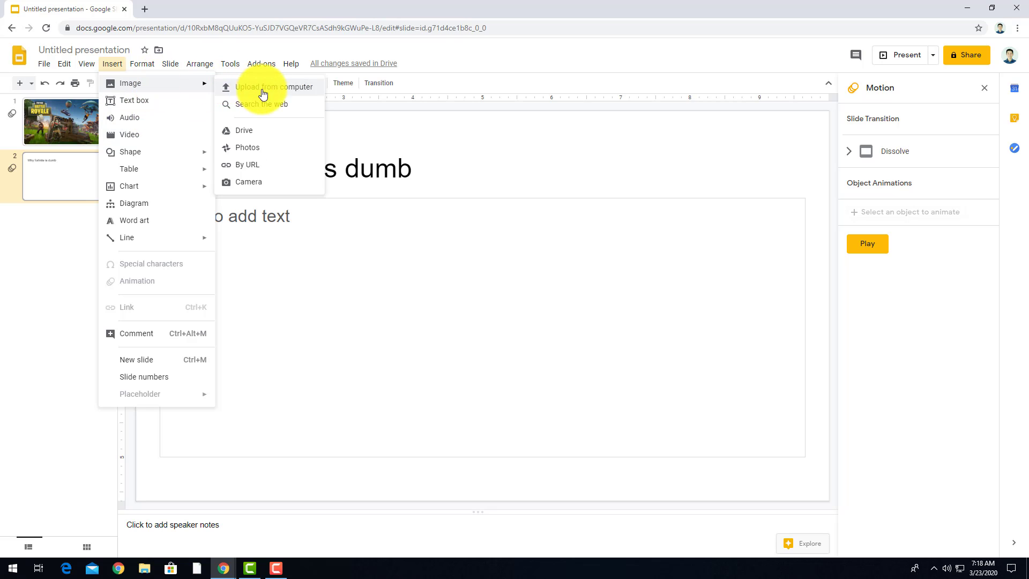
left_click(271, 104)
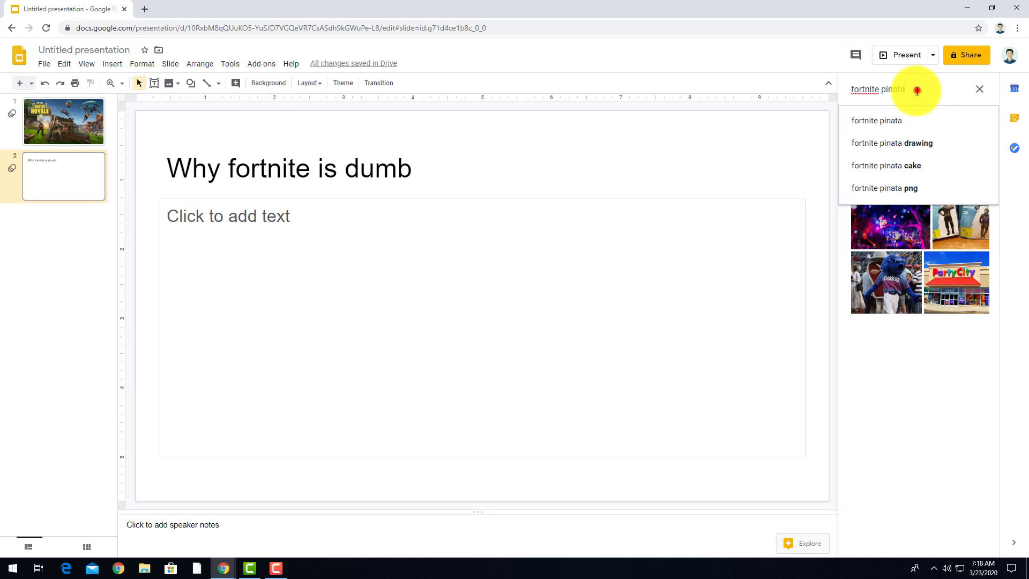
left_click_drag(917, 90, 882, 91)
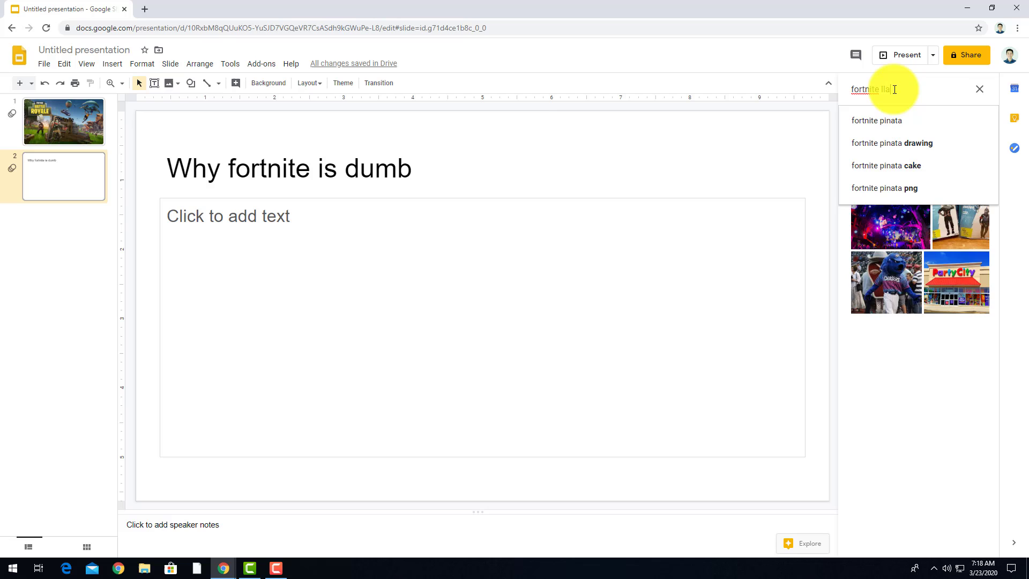
type("llama")
key("Return")
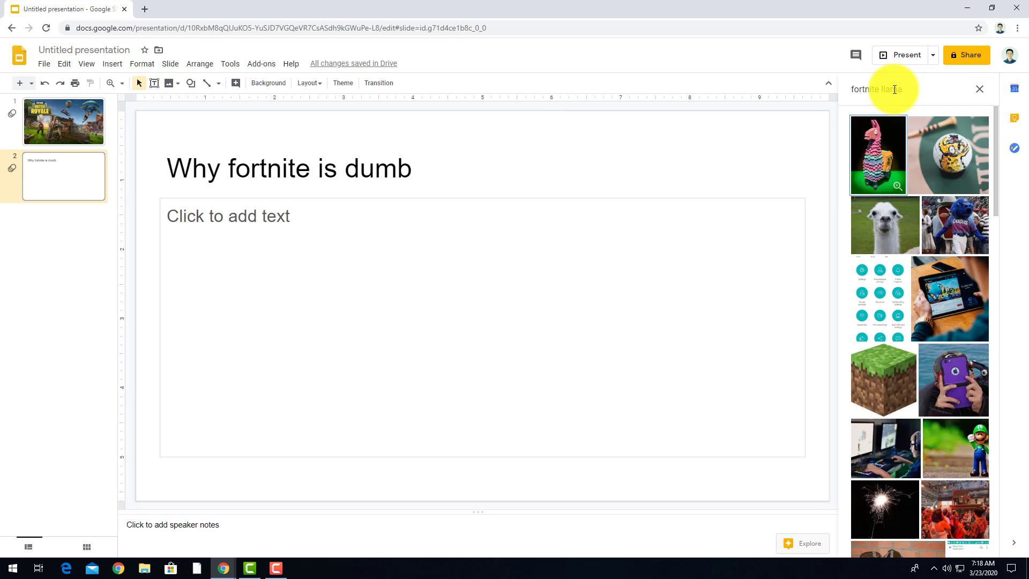
left_click(907, 154)
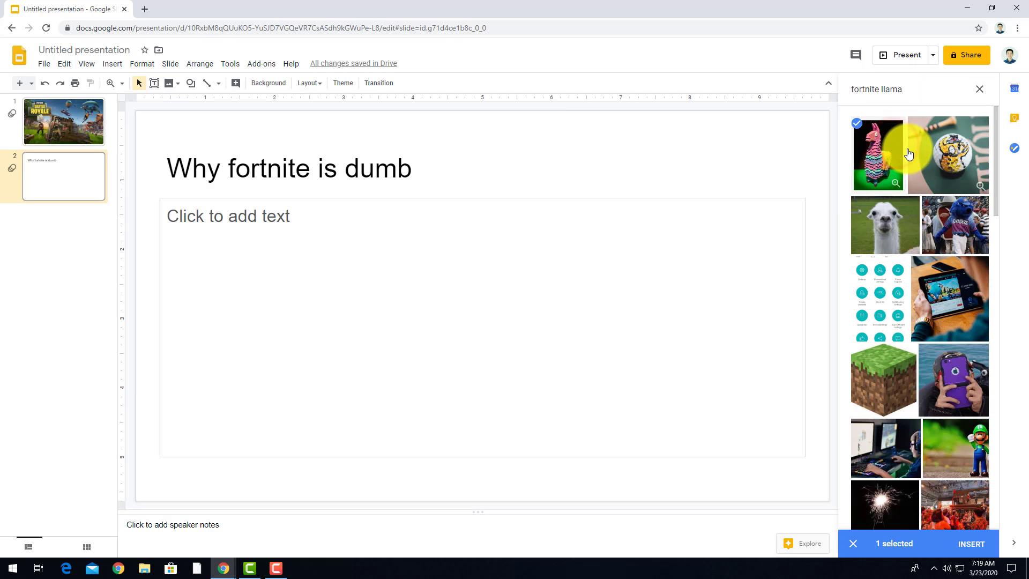
left_click(970, 544)
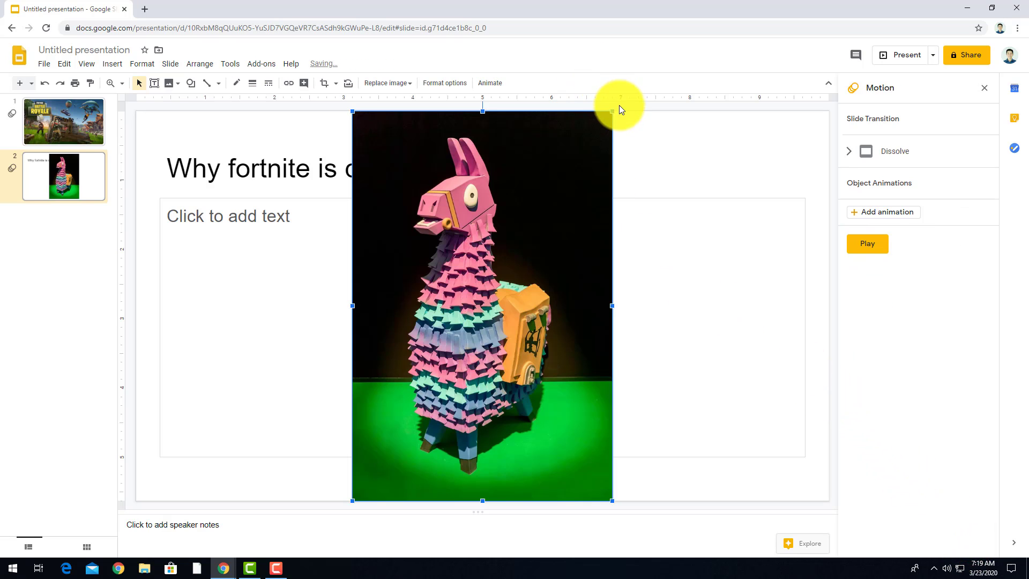
Shrink the llama image and move it to the slide's right side.
left_click_drag(612, 112, 523, 246)
left_click_drag(457, 345, 735, 230)
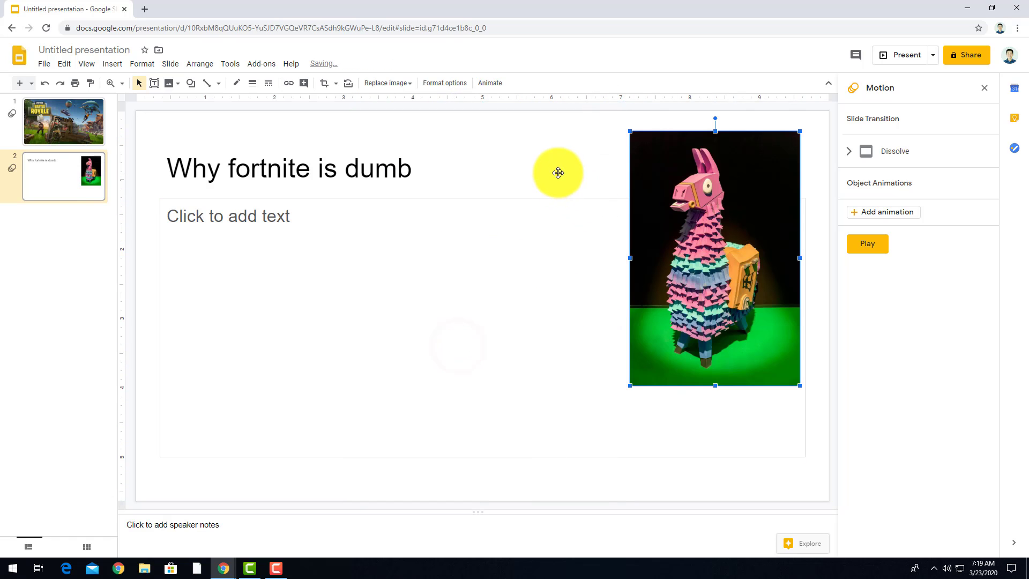
left_click(558, 173)
left_click(567, 132)
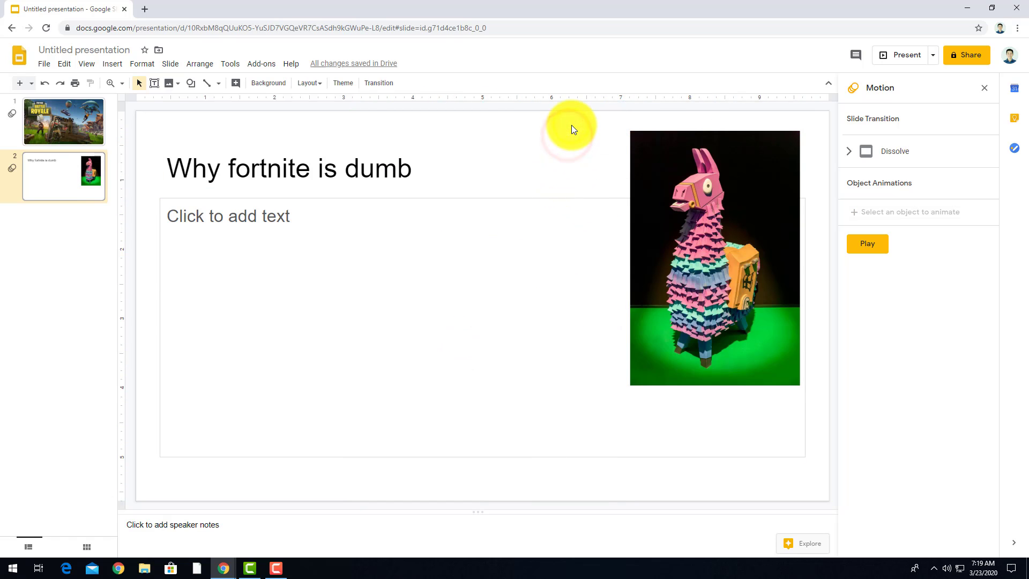
Change the second slide's background to light red (pink).
right_click(578, 124)
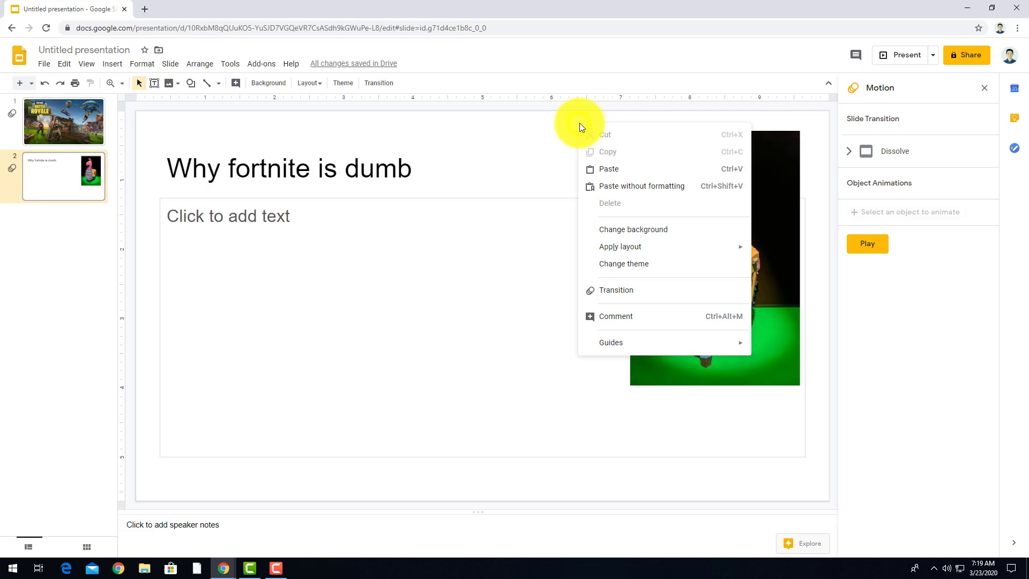
left_click(658, 234)
left_click(591, 266)
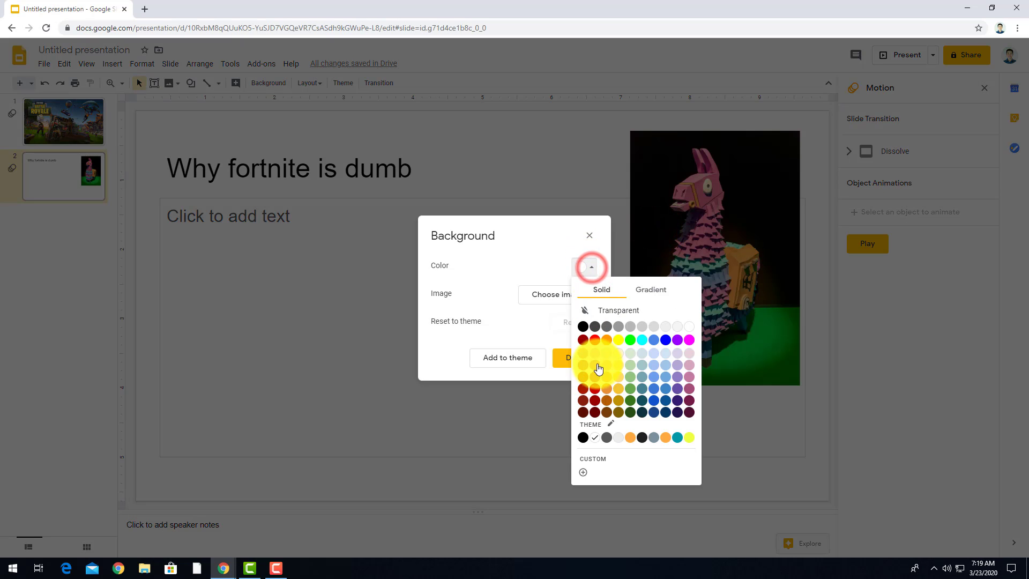
left_click(596, 366)
left_click(575, 357)
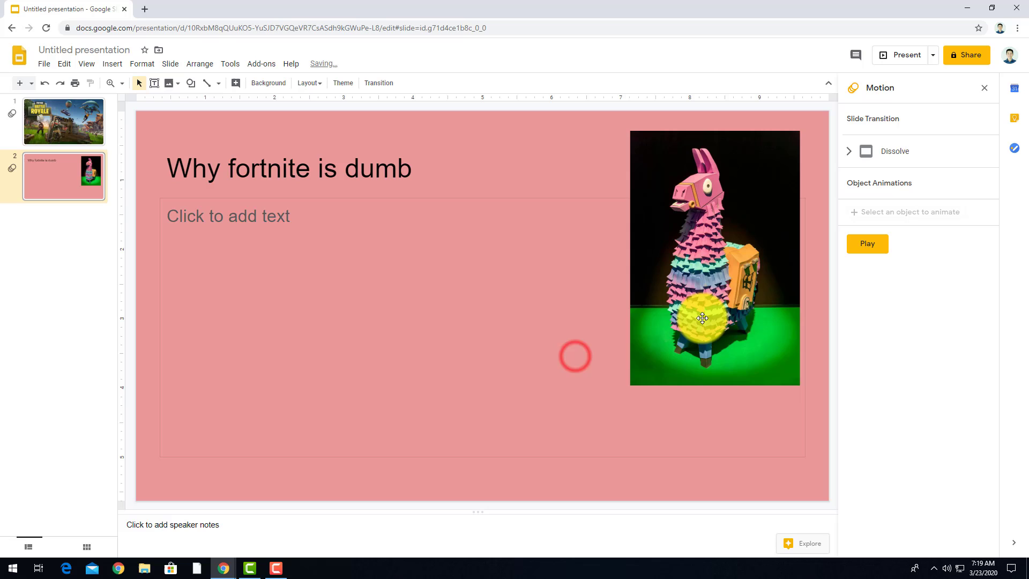
Nudge the llama image into place and type 'It just is' in the body text.
left_click_drag(734, 264, 745, 292)
left_click(333, 281)
type("It just is")
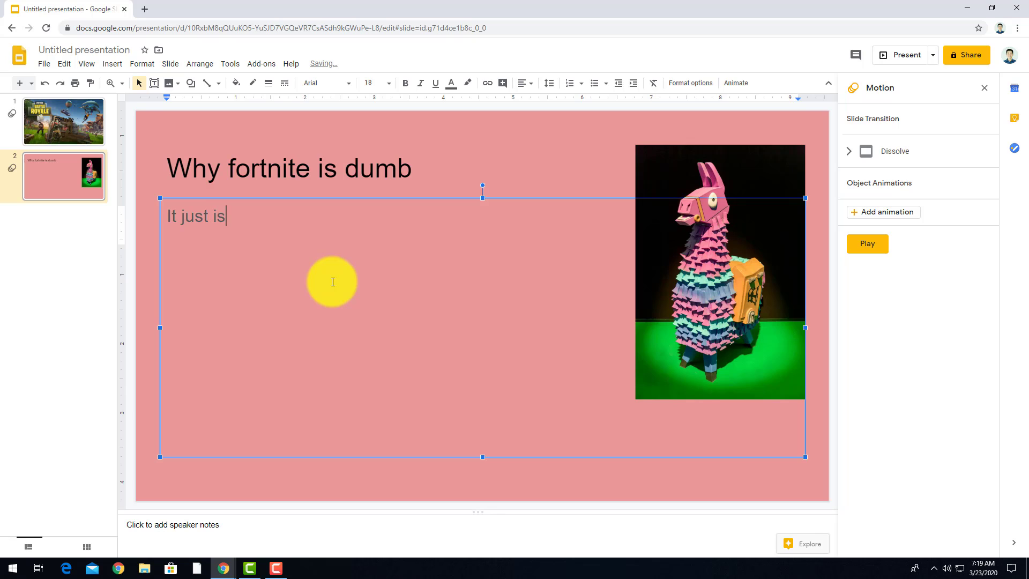
left_click(579, 137)
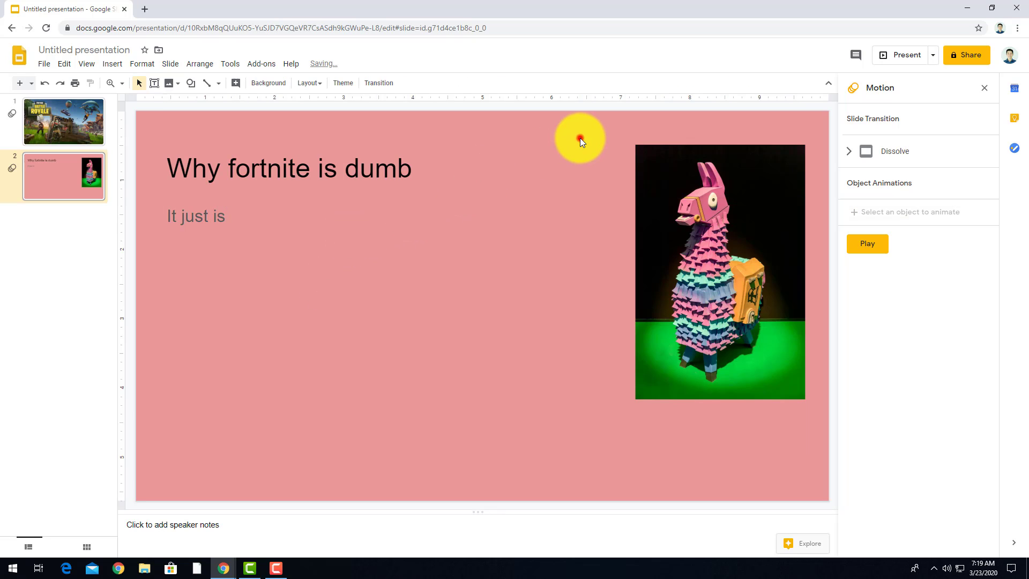
left_click(675, 156)
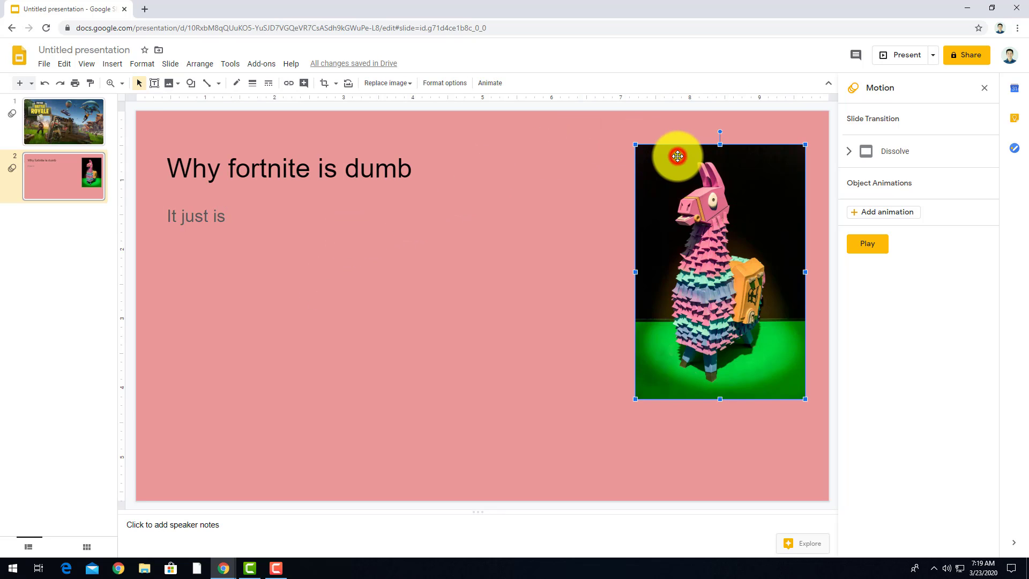
Animate the llama image with Fly in from bottom instead of Fade in, and preview it.
left_click(498, 83)
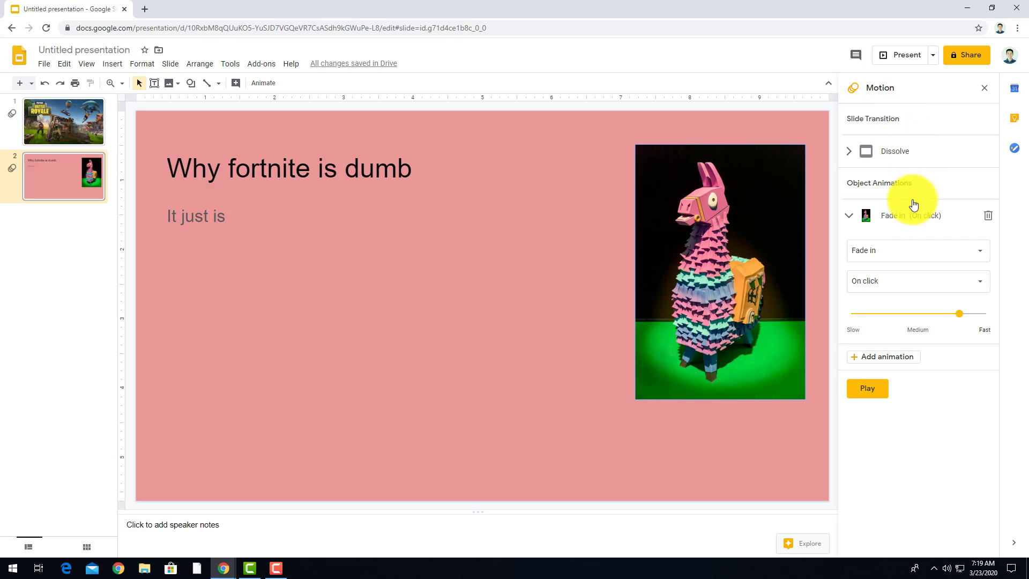
left_click(923, 252)
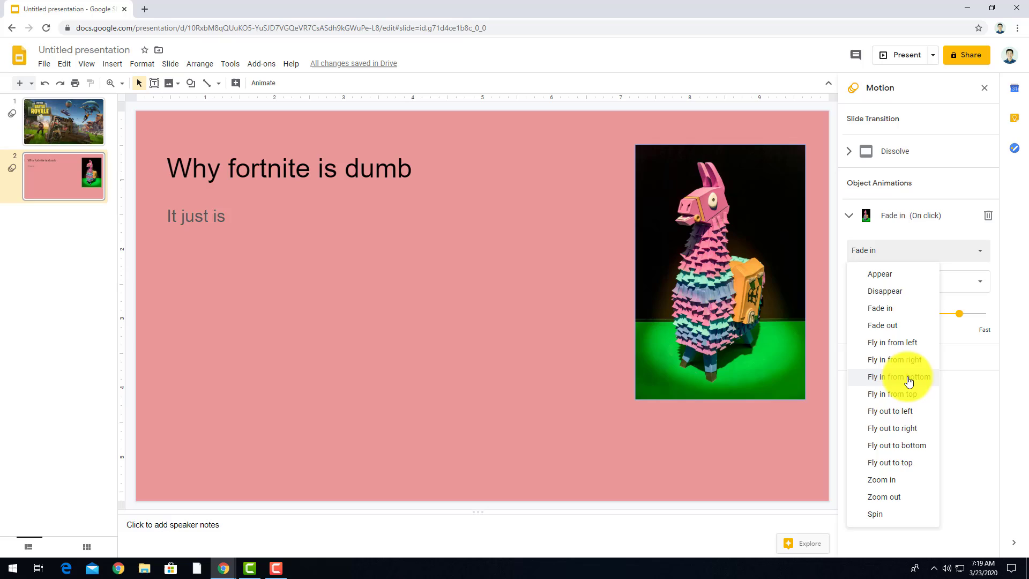
left_click(907, 377)
left_click(871, 387)
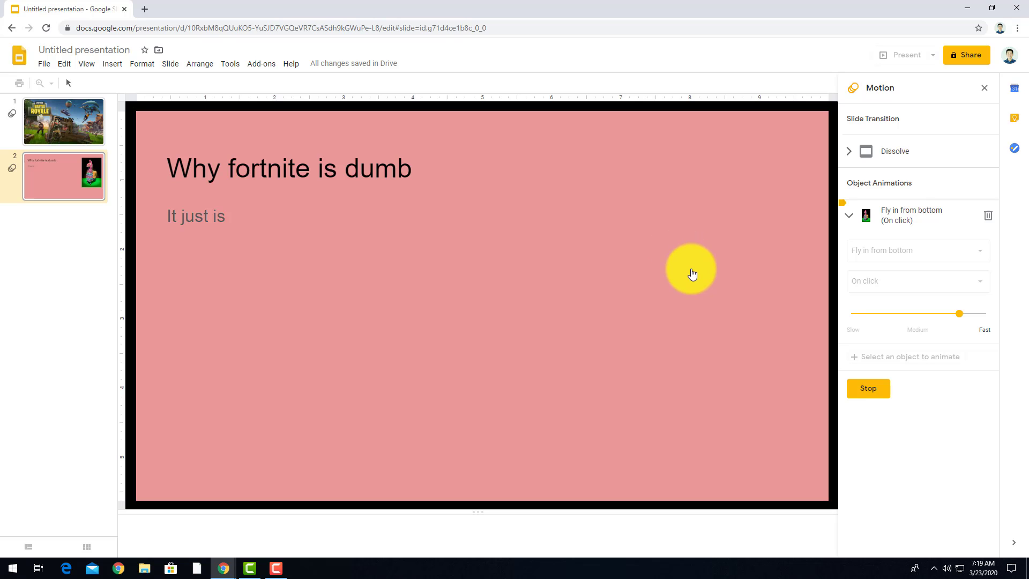
left_click(690, 268)
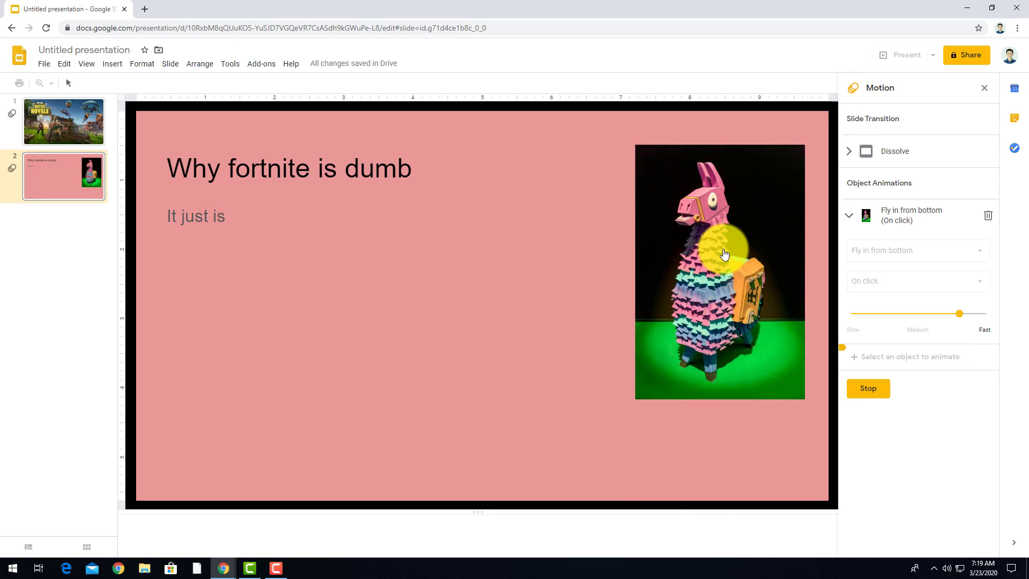